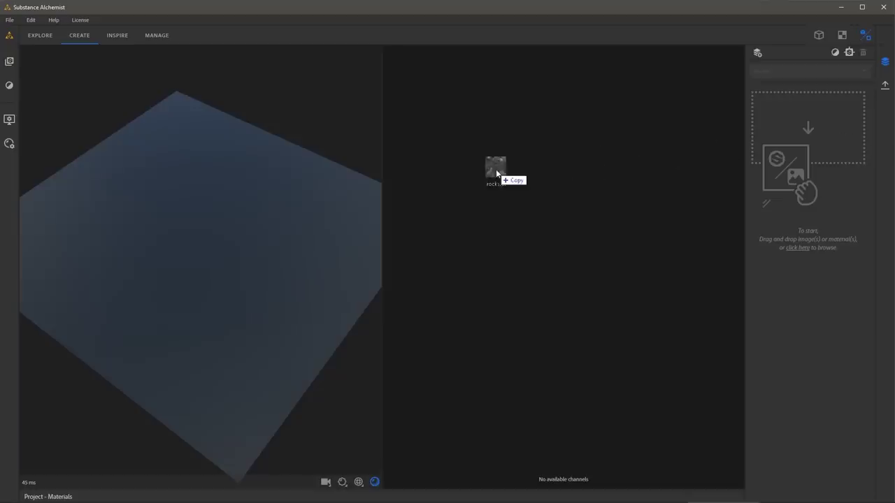
# Import rocks.tif as an Image to Material (AI Powered) material and view its Normal and Height channels.
pyautogui.moveTo(495, 169); pyautogui.dragTo(496, 169)
pyautogui.click(642, 401)
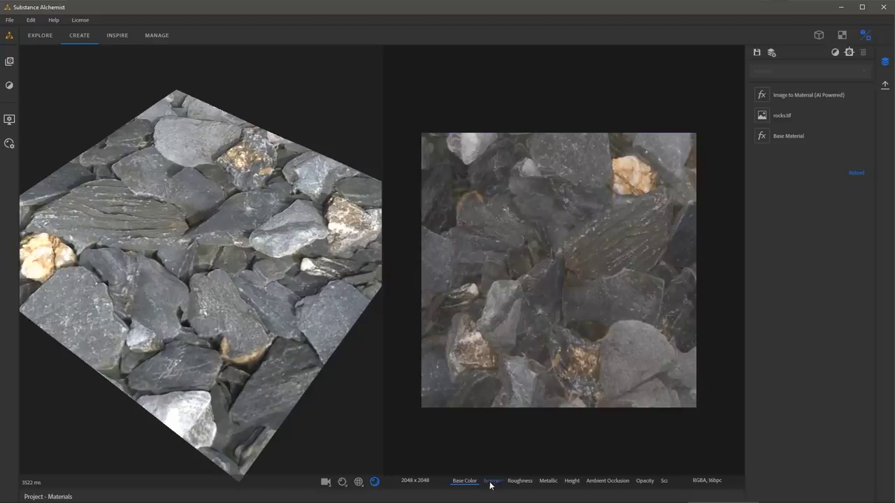
pyautogui.click(492, 481)
pyautogui.click(570, 481)
pyautogui.click(491, 481)
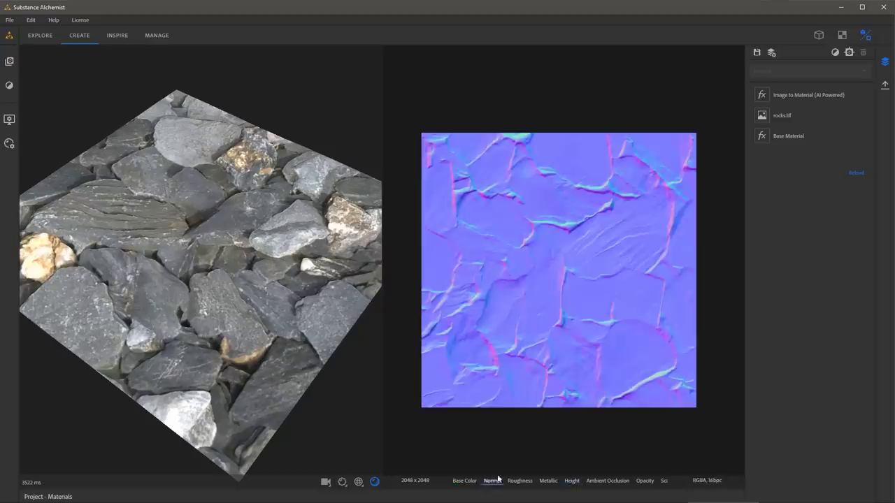
# Adjust a parameter of the Image to Material (AI Powered) layer and display the Height channel.
pyautogui.click(808, 95)
pyautogui.moveTo(704, 132); pyautogui.dragTo(698, 132)
pyautogui.click(506, 481)
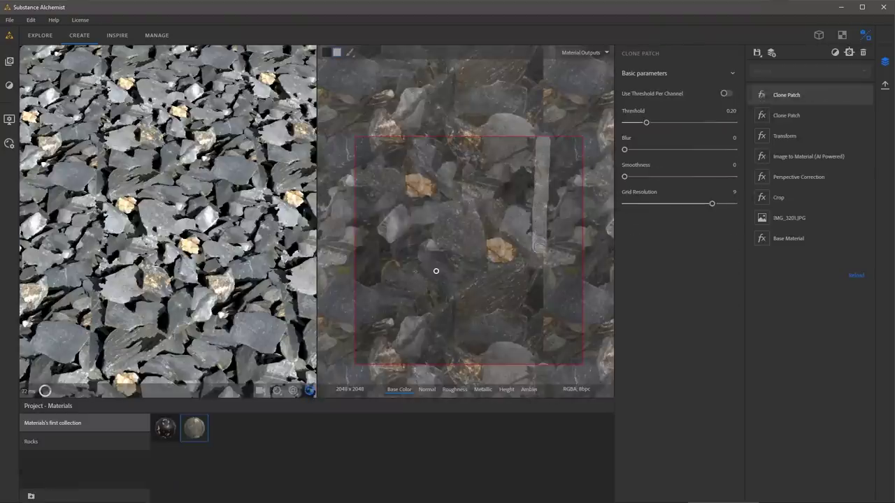
# Extend the Clone Patch stroke down the vertical seam and paint over rocks in the top Base layer's custom blend mask.
pyautogui.moveTo(539, 247); pyautogui.dragTo(541, 355)
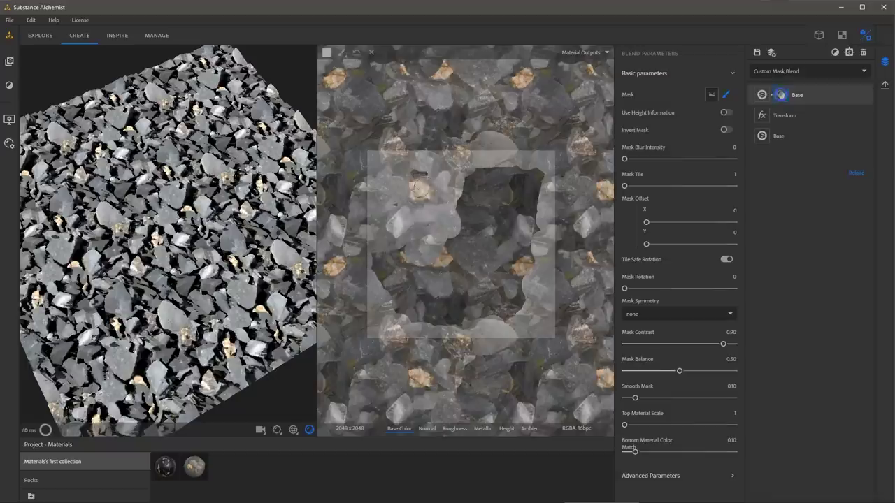
pyautogui.moveTo(420, 189)
pyautogui.mouseDown()
pyautogui.moveTo(445, 258)
pyautogui.moveTo(385, 256)
pyautogui.mouseUp()
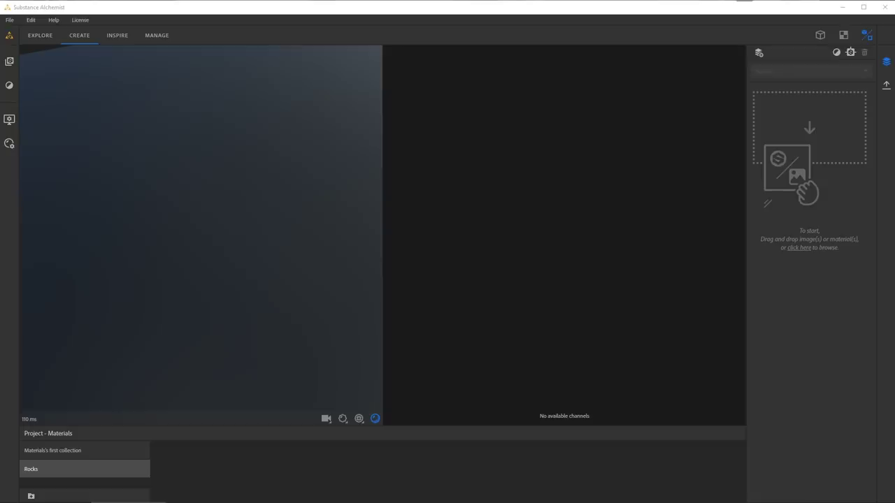
# Import IMG_3201.JPG into the empty material with the Use as bitmap template.
pyautogui.moveTo(804, 266); pyautogui.dragTo(436, 207)
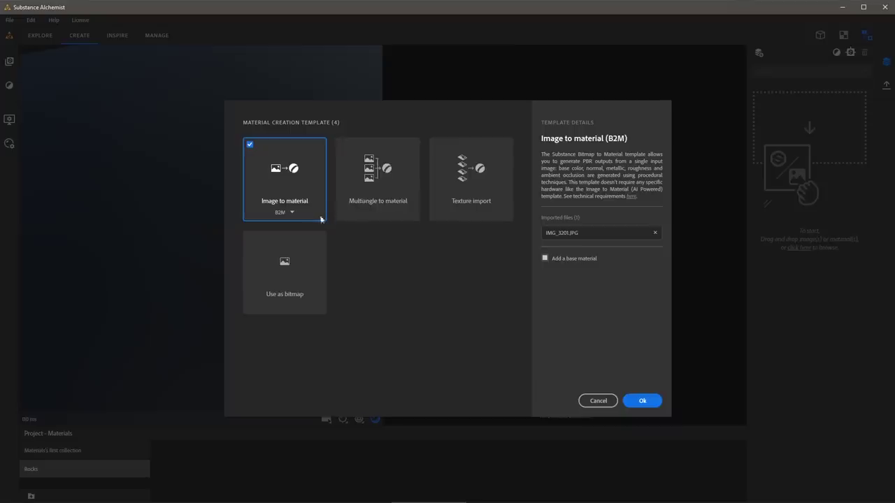
pyautogui.click(292, 213)
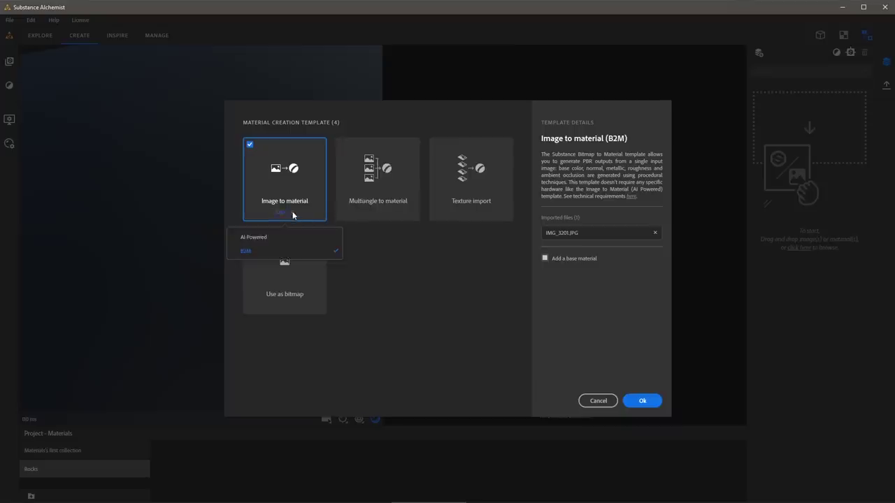
pyautogui.click(255, 238)
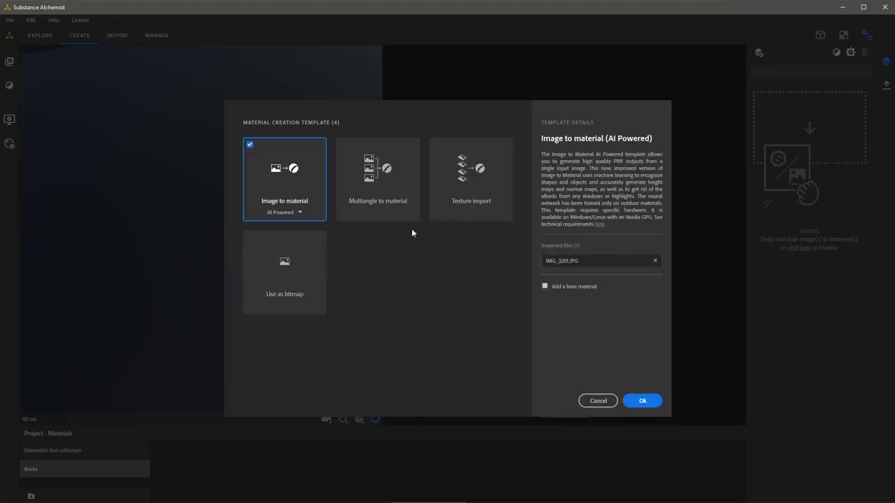
pyautogui.click(288, 264)
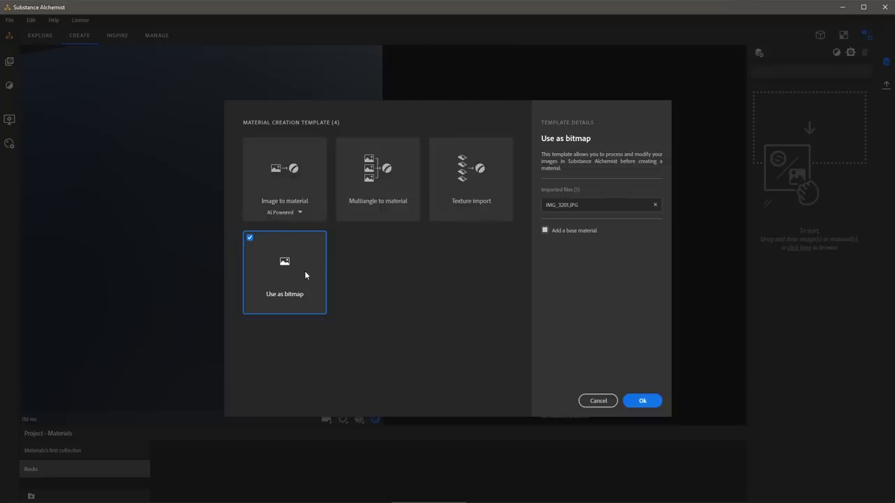
pyautogui.click(638, 400)
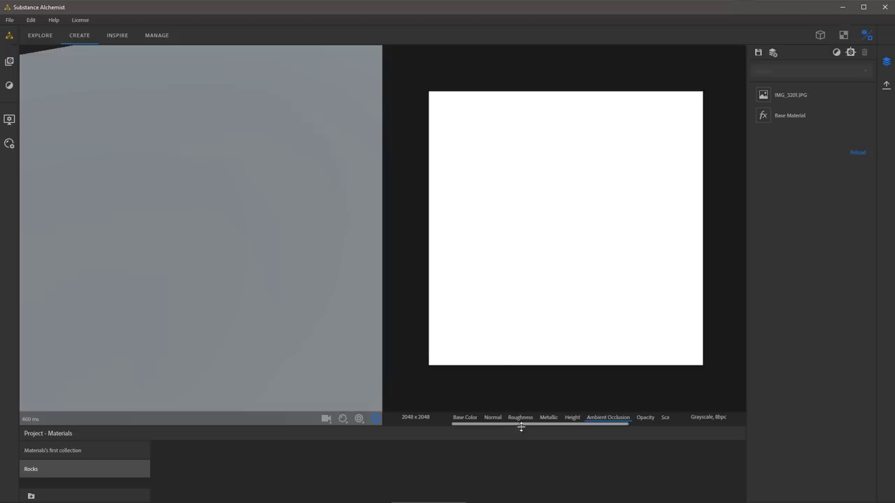
# Display the Scan 1 channel and examine the imported rock photo up close and as a whole.
pyautogui.scroll(-2, 526, 424)
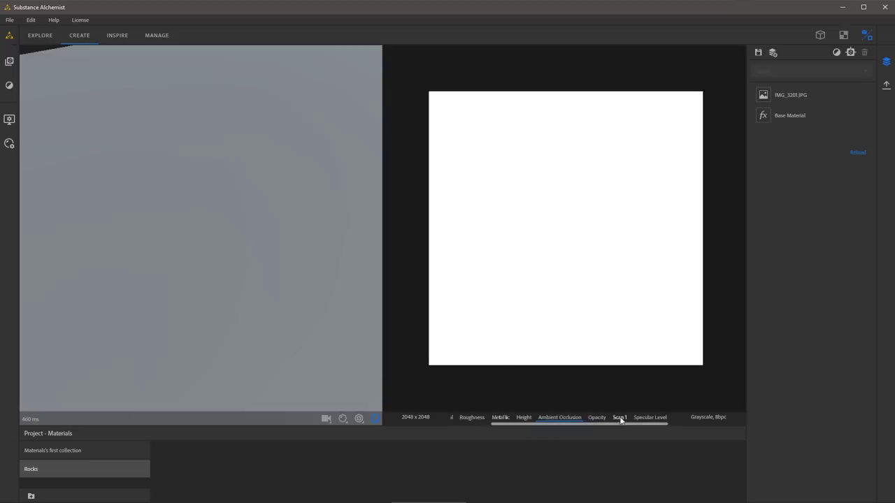
pyautogui.click(620, 418)
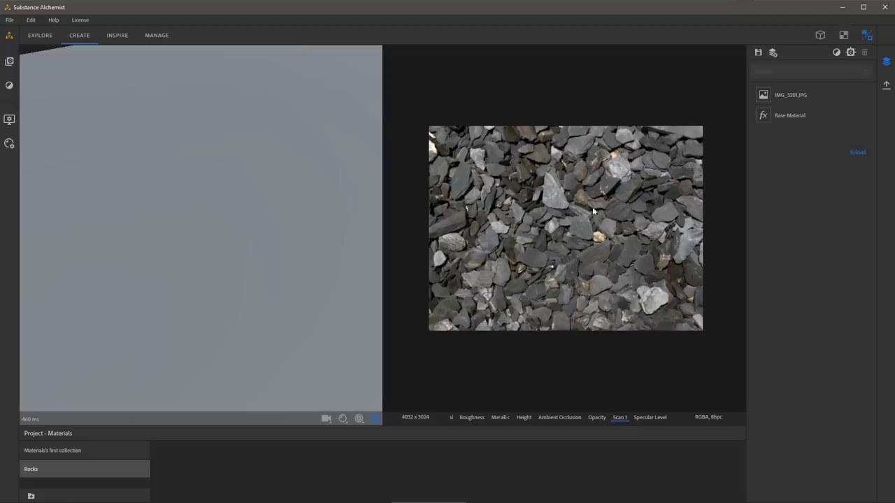
pyautogui.scroll(5, 582, 214)
pyautogui.moveTo(506, 228); pyautogui.dragTo(660, 277, button='middle')
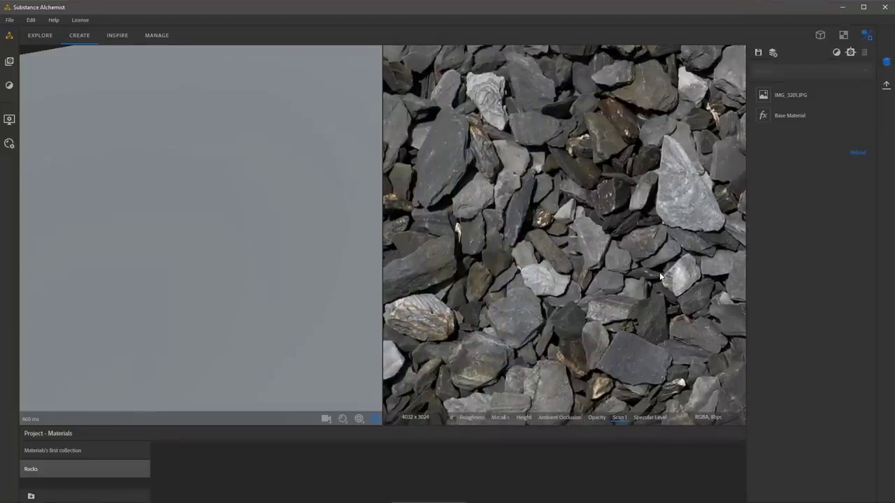
pyautogui.scroll(3, 574, 217)
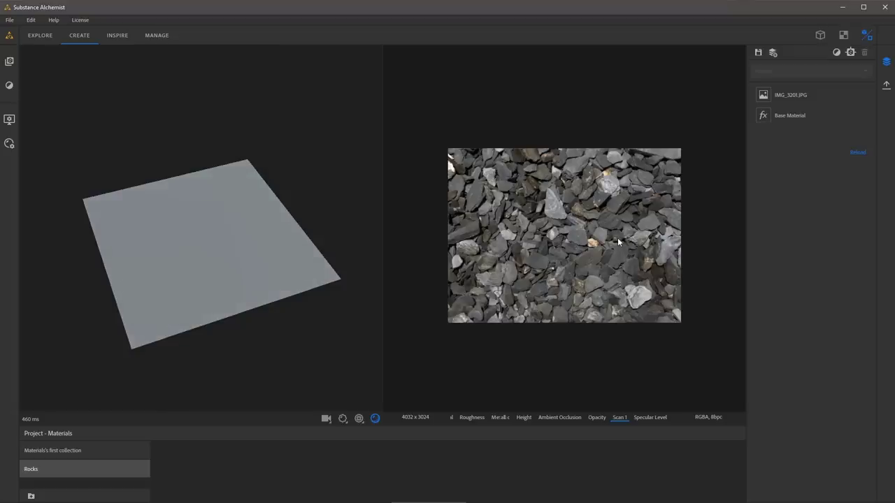
pyautogui.scroll(2, 582, 244)
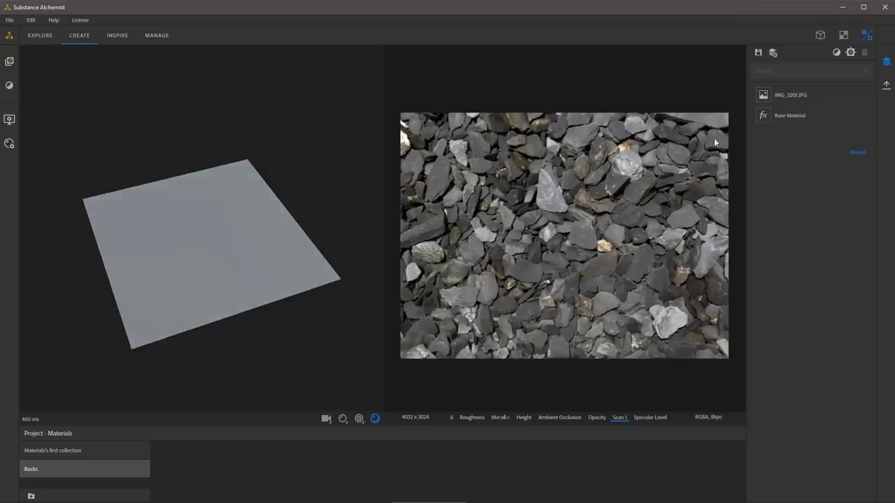
# Add a Crop filter above IMG_3201.JPG and show its Layer Inputs in the 2D view.
pyautogui.click(835, 54)
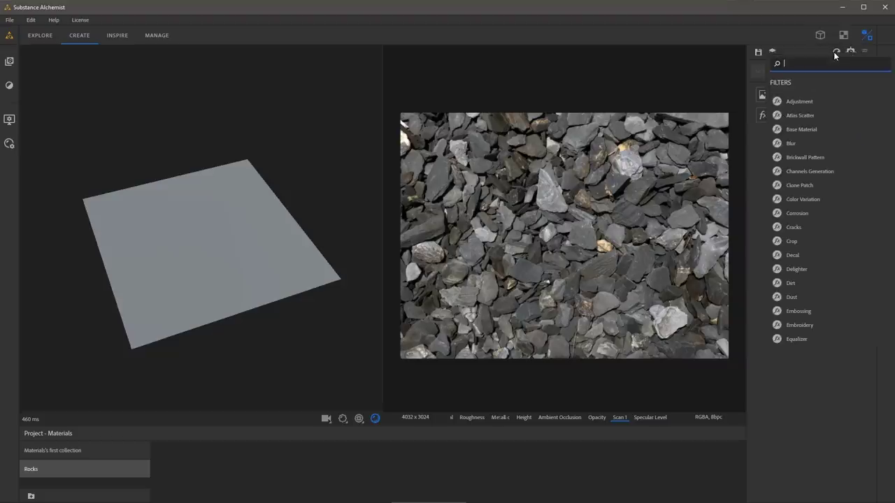
pyautogui.write('crop')
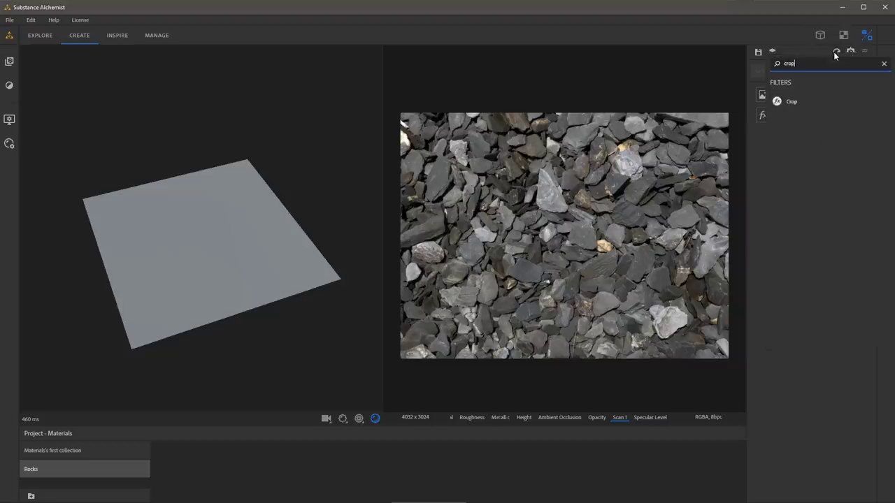
pyautogui.click(797, 101)
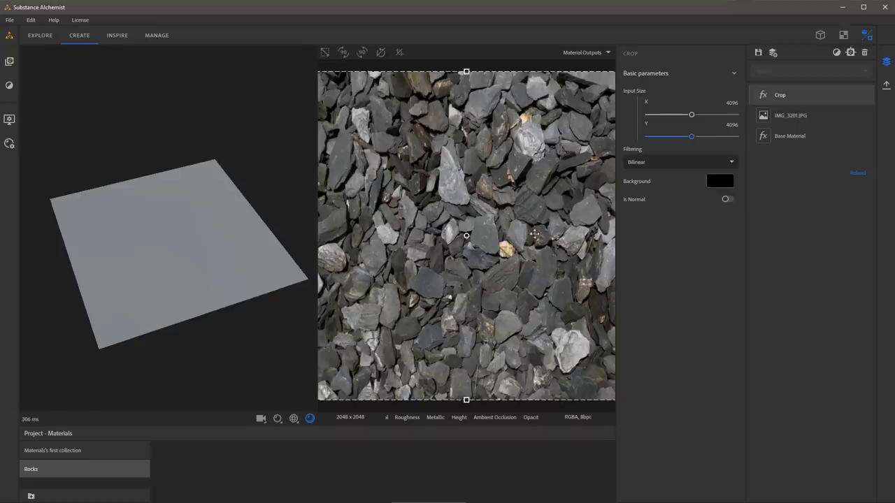
pyautogui.scroll(-1, 538, 234)
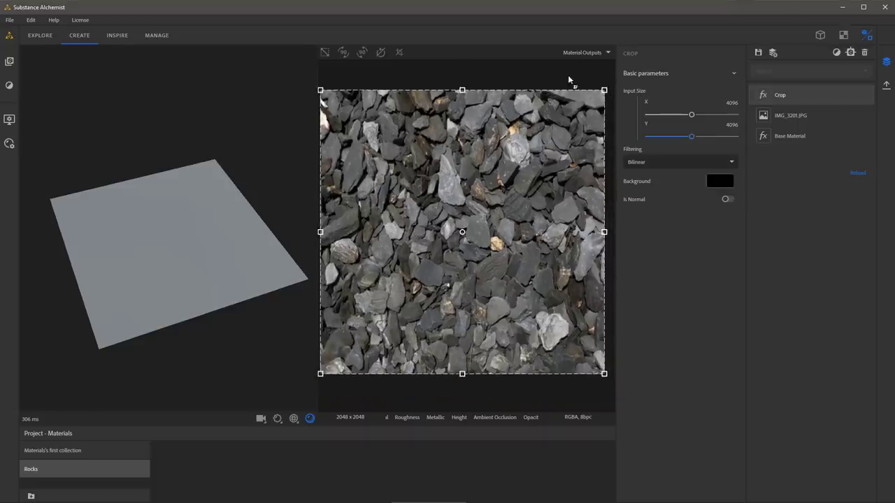
pyautogui.click(592, 53)
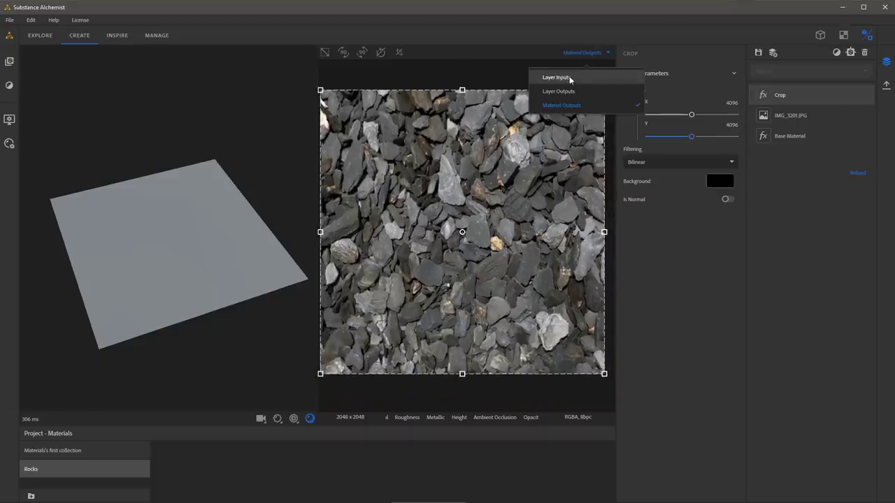
pyautogui.click(567, 81)
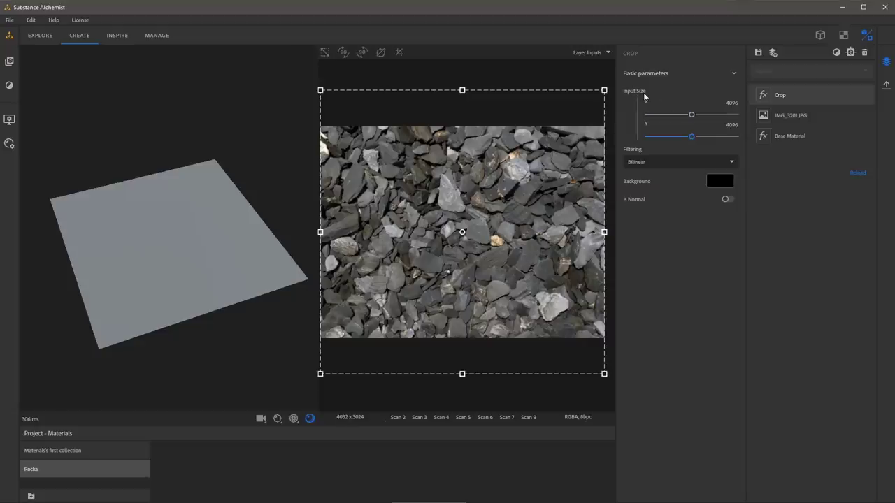
# Set the Crop filter's input size to X 4032 and Y 3024.
pyautogui.doubleClick(732, 103)
pyautogui.write('4032')
pyautogui.press('Tab')
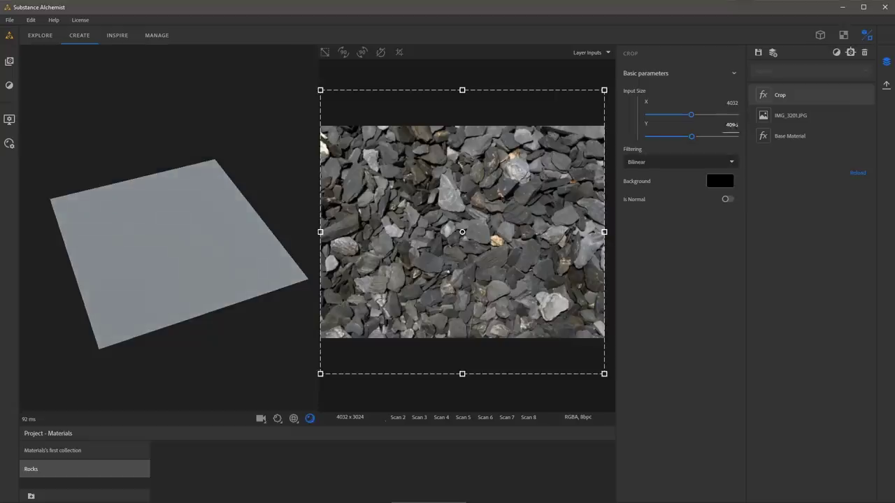
pyautogui.hotkey('ctrl', 'a')
pyautogui.write('3024')
pyautogui.press('Return')
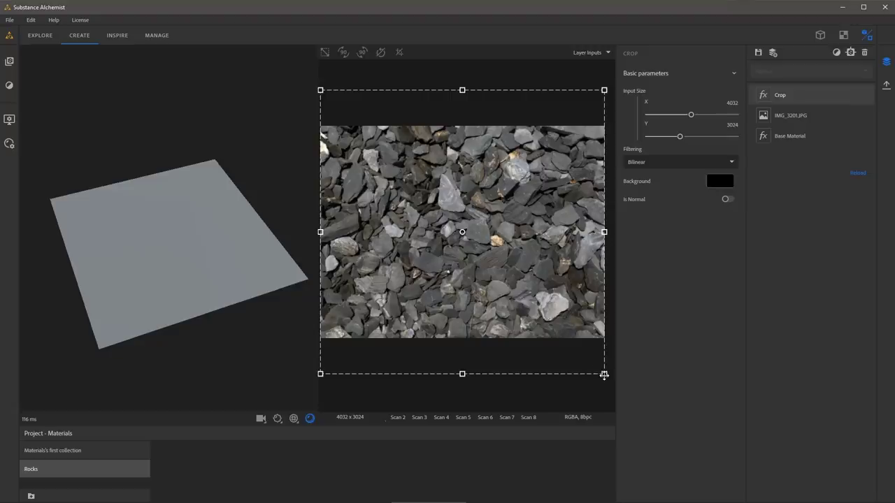
# Shrink the crop frame to a small area of rocks just below the photo's centre and make it square.
pyautogui.moveTo(604, 374); pyautogui.dragTo(447, 207)
pyautogui.moveTo(418, 163); pyautogui.dragTo(513, 285)
pyautogui.moveTo(413, 208); pyautogui.dragTo(425, 217)
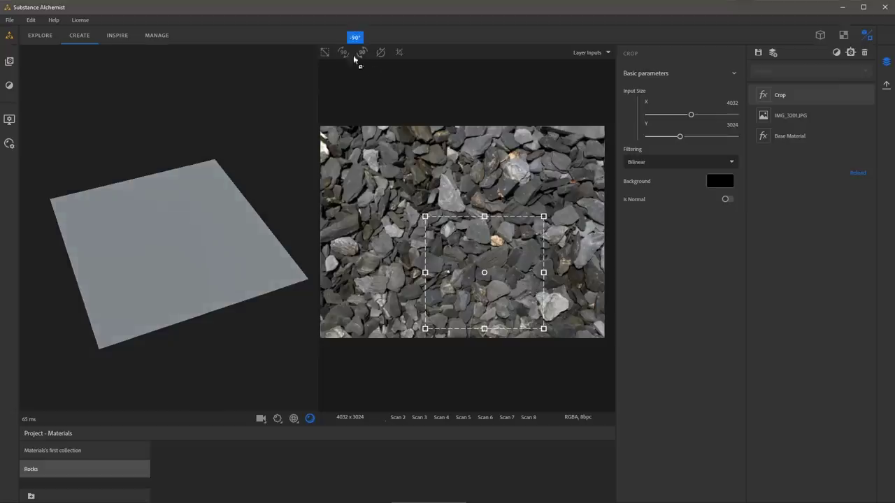
pyautogui.click(324, 56)
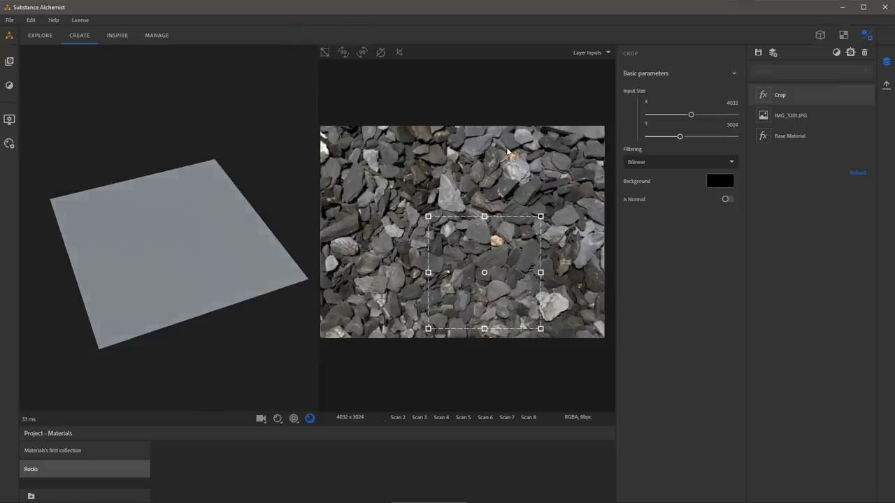
# Show the Crop filter's Layer Outputs and shift the crop frame slightly up and to the left.
pyautogui.click(595, 56)
pyautogui.click(575, 92)
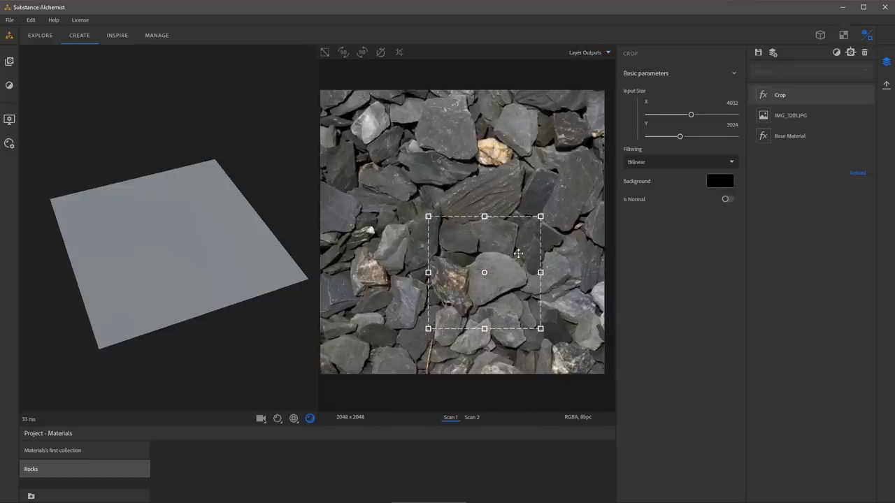
pyautogui.moveTo(518, 253); pyautogui.dragTo(498, 244)
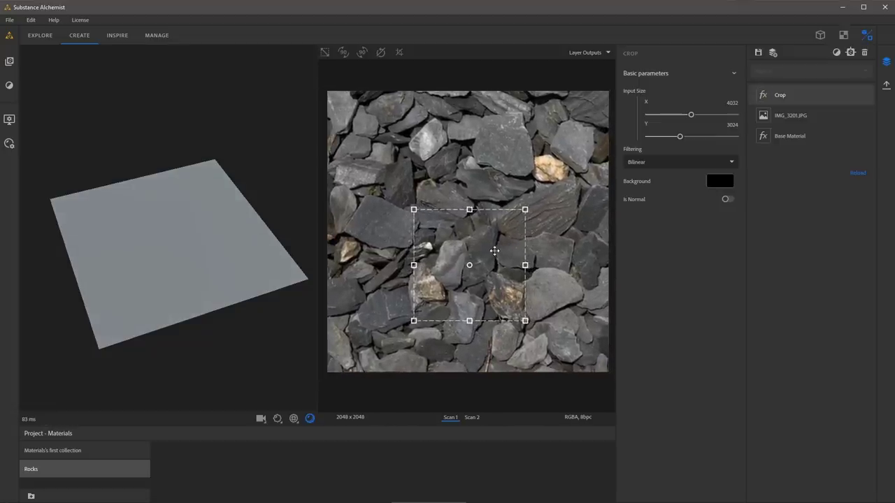
pyautogui.scroll(-1, 503, 232)
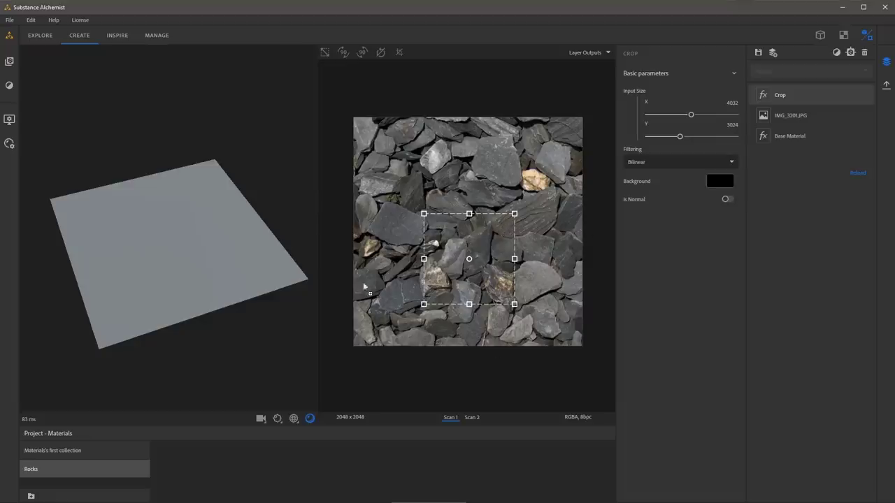
# Add a Perspective Correction filter above the Crop layer.
pyautogui.click(834, 54)
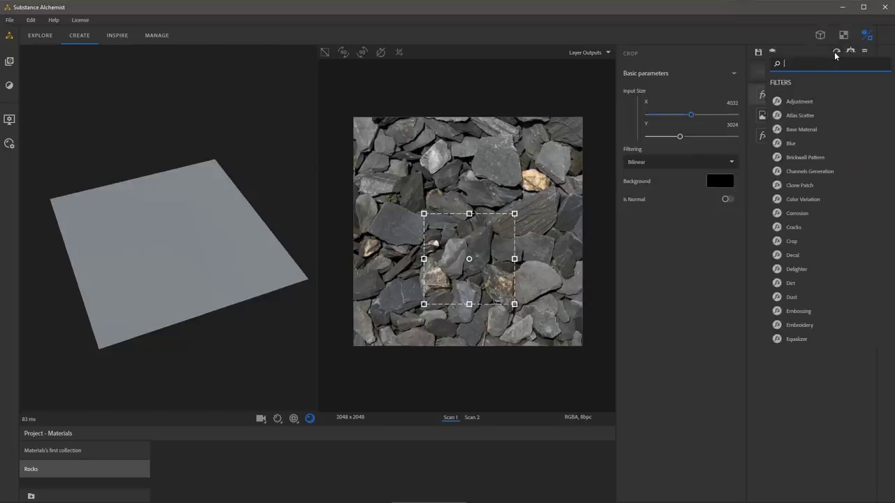
pyautogui.write('per')
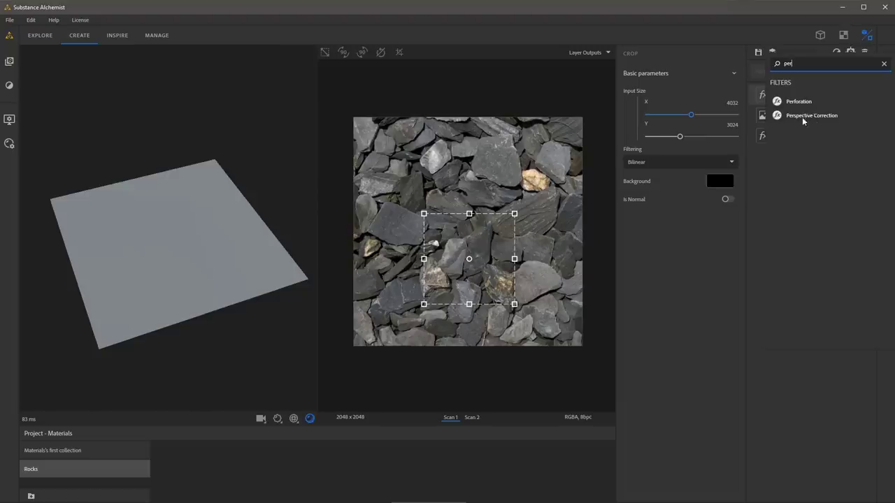
pyautogui.click(801, 119)
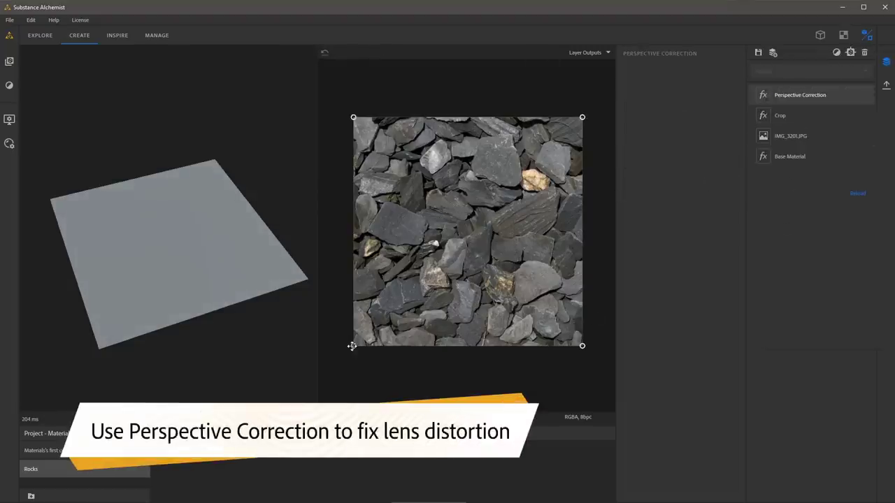
# Spread the two lower perspective corners outward beyond the image and turn the Perspective Correction layer off.
pyautogui.moveTo(353, 345); pyautogui.dragTo(331, 372)
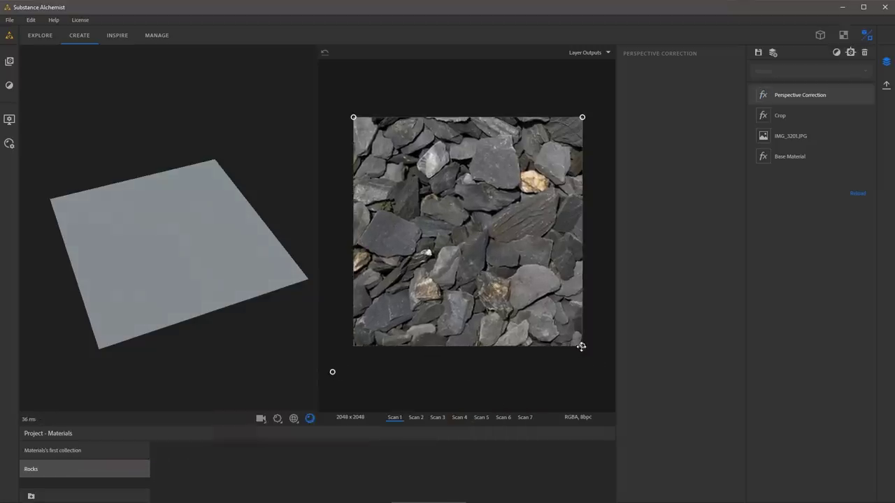
pyautogui.moveTo(582, 345); pyautogui.dragTo(611, 375)
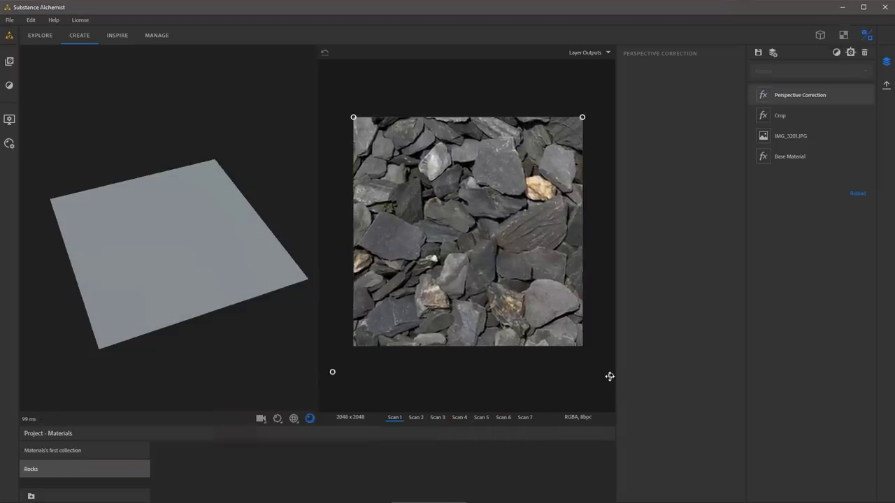
pyautogui.moveTo(332, 371); pyautogui.dragTo(322, 372)
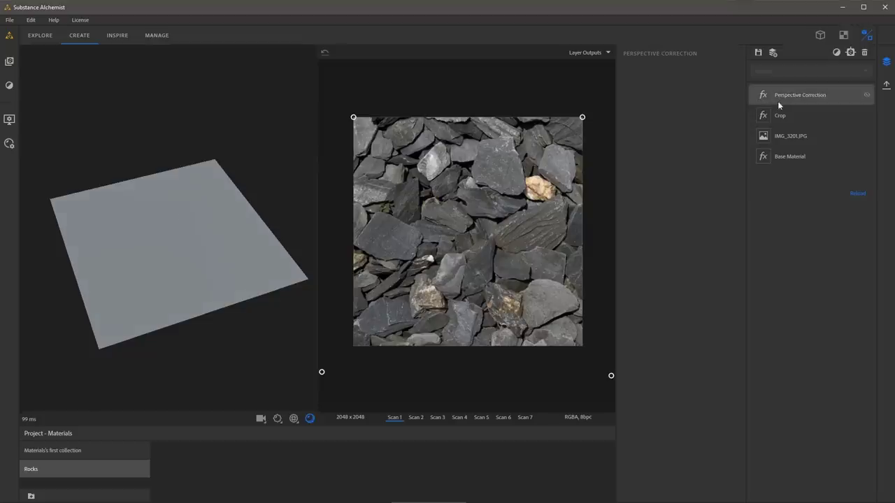
pyautogui.click(867, 95)
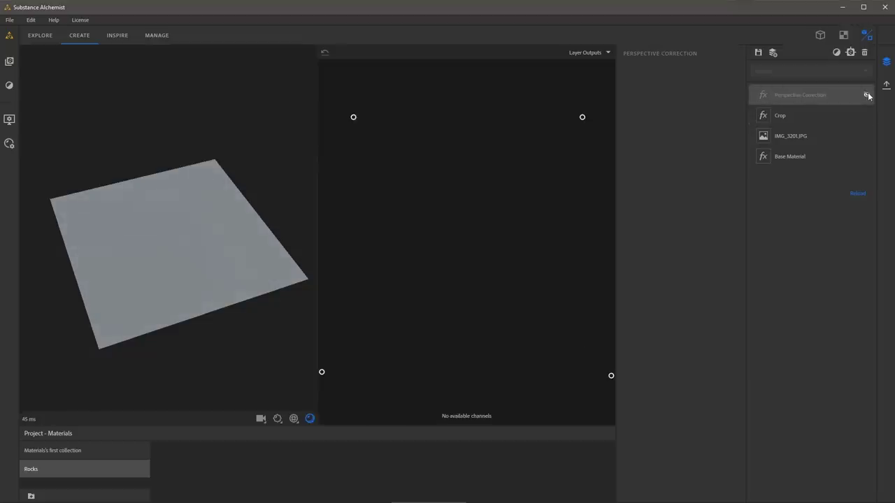
# Show the Material Outputs in the 2D view and turn the Perspective Correction layer on, comparing the result with and without it.
pyautogui.click(590, 53)
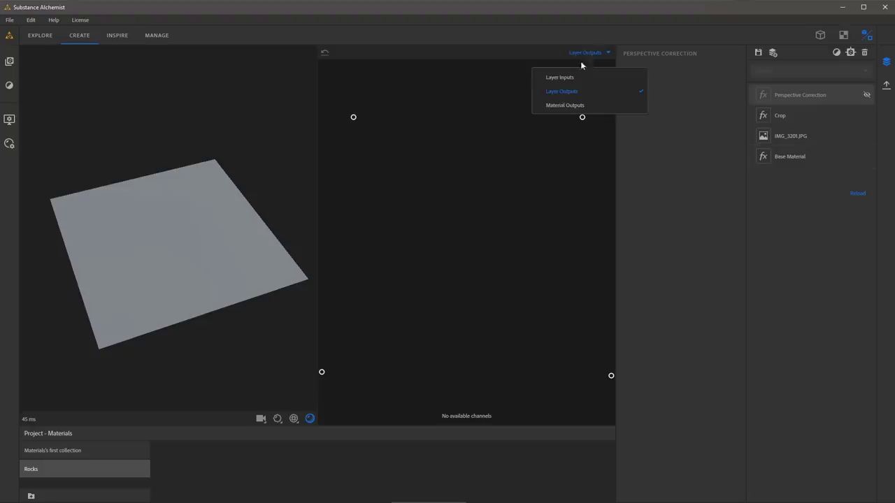
pyautogui.click(575, 106)
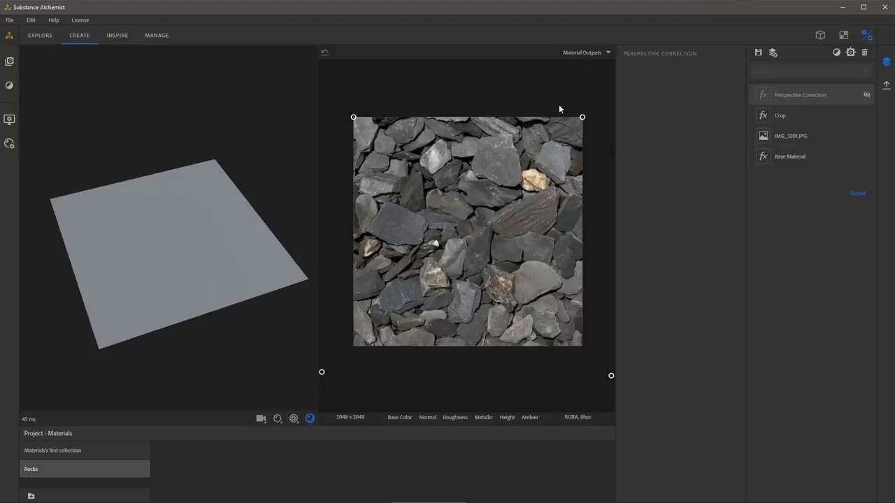
pyautogui.click(867, 96)
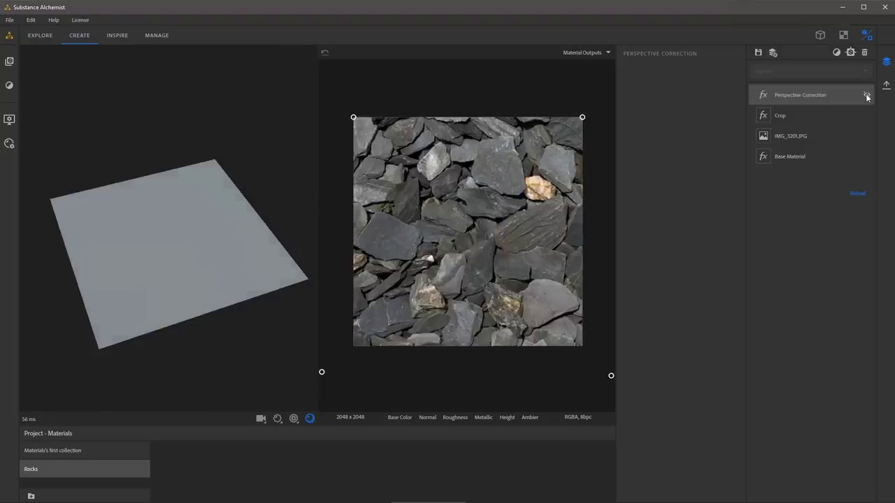
pyautogui.click(868, 98)
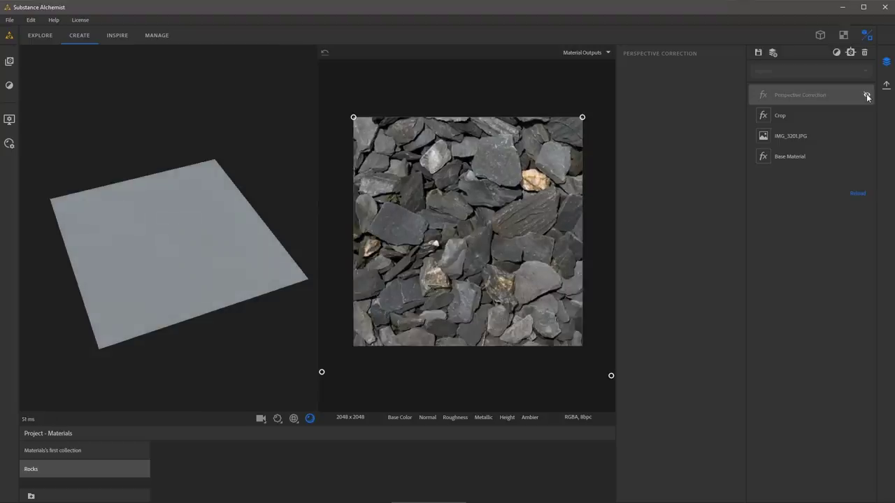
pyautogui.click(867, 96)
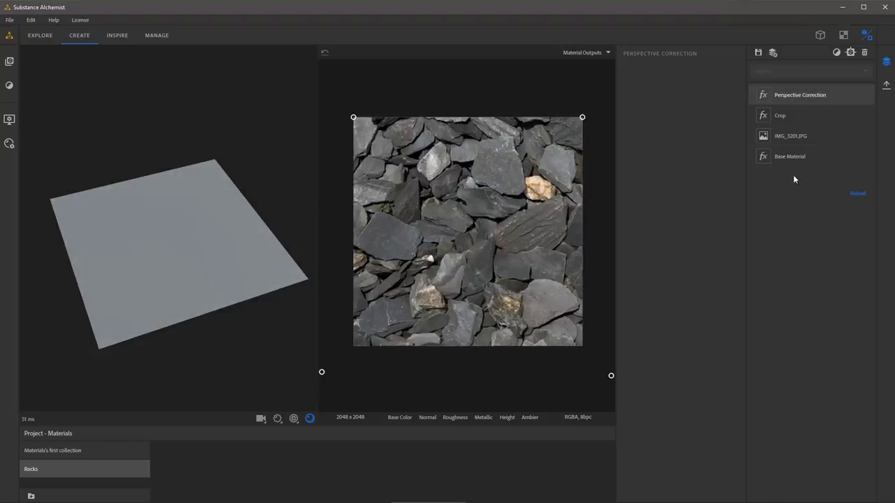
# Add an Image to Material (AI Powered) filter above the Perspective Correction layer.
pyautogui.click(837, 54)
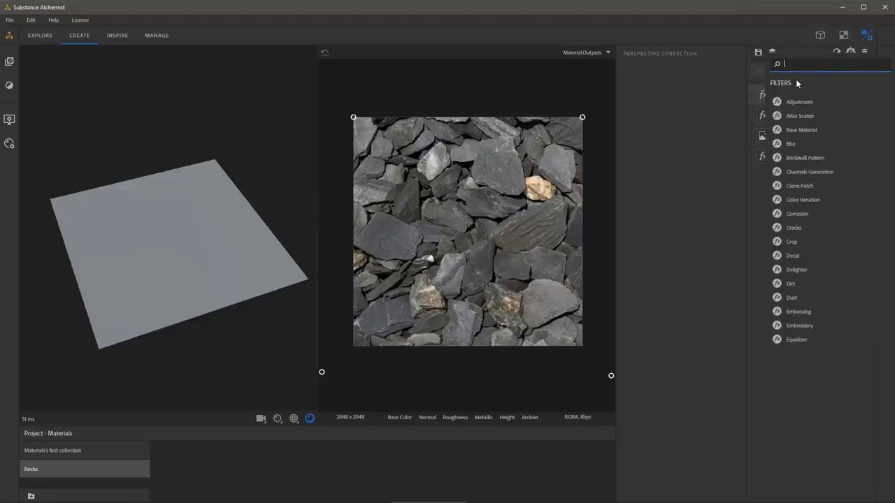
pyautogui.write('mater')
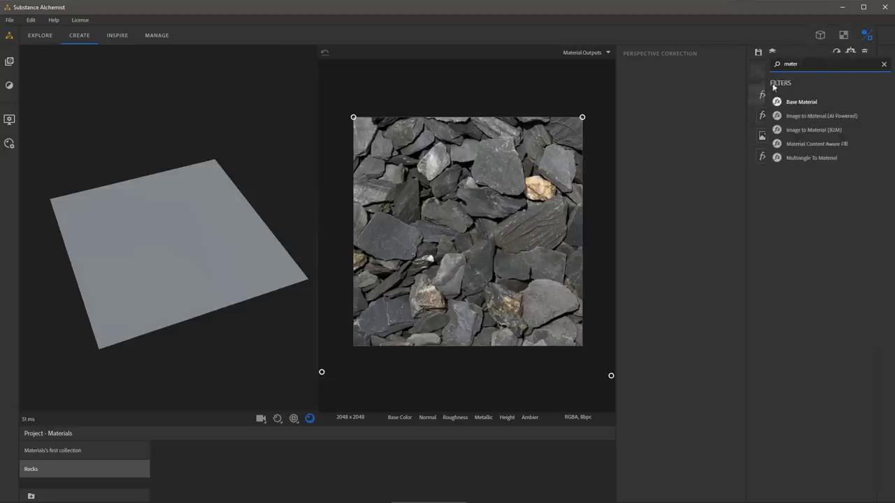
pyautogui.click(812, 116)
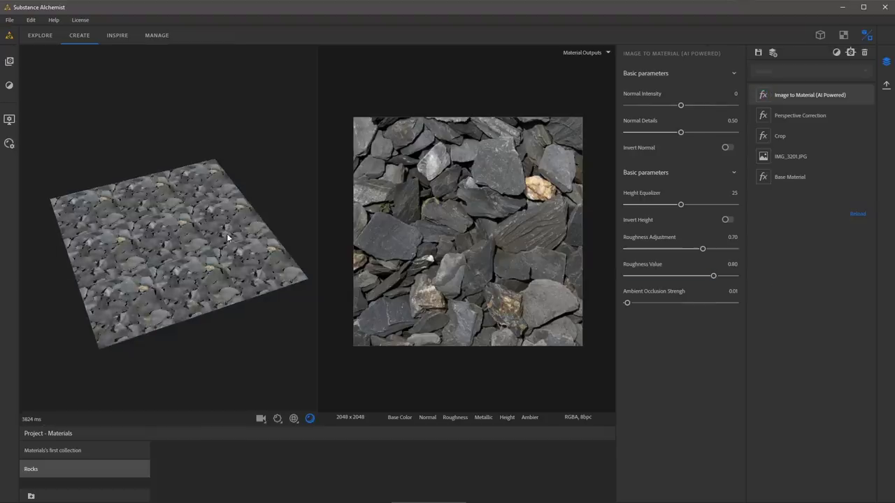
# Inspect the rock surface up close in 3D and examine its Normal, Roughness, Height and Base Color maps.
pyautogui.scroll(3, 219, 303)
pyautogui.moveTo(218, 300); pyautogui.dragTo(196, 289)
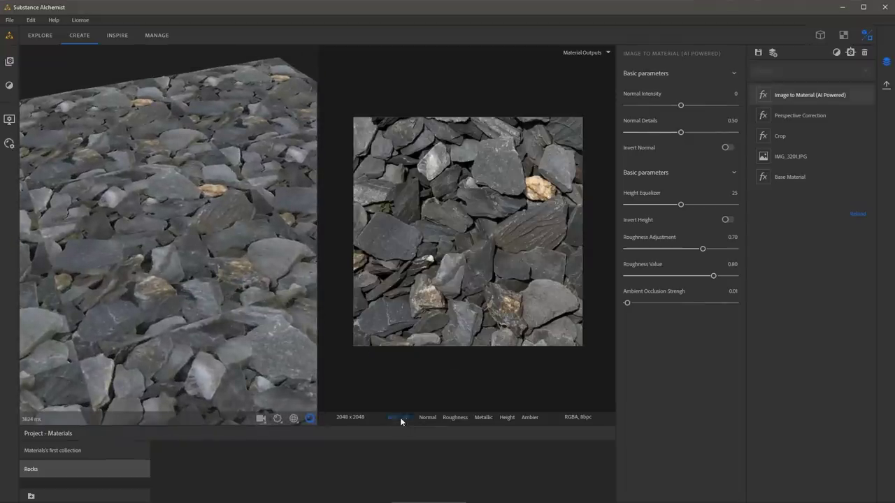
pyautogui.click(427, 418)
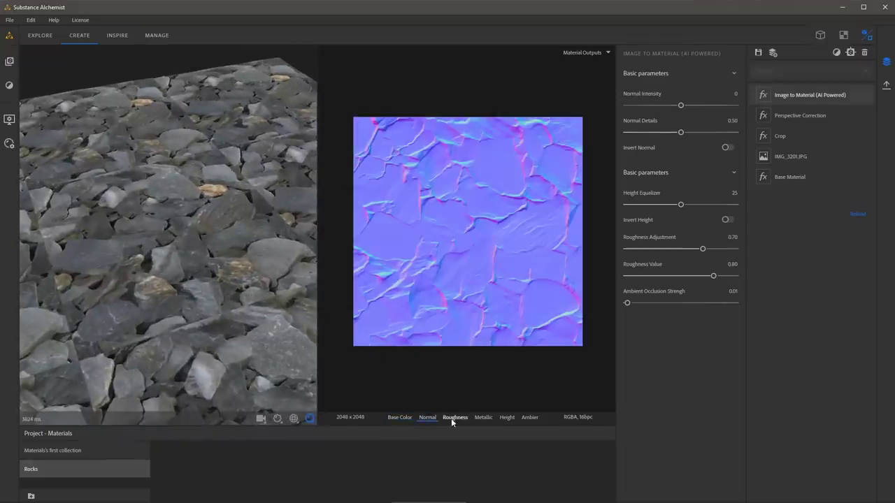
pyautogui.click(453, 418)
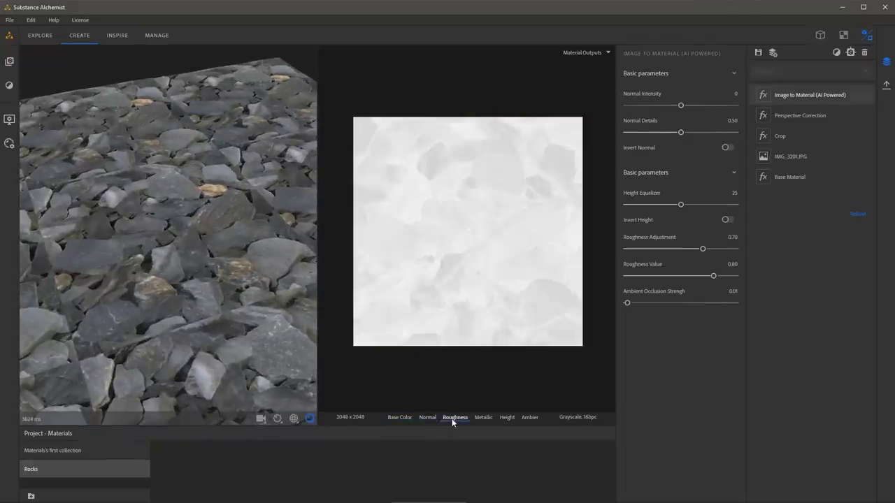
pyautogui.click(507, 418)
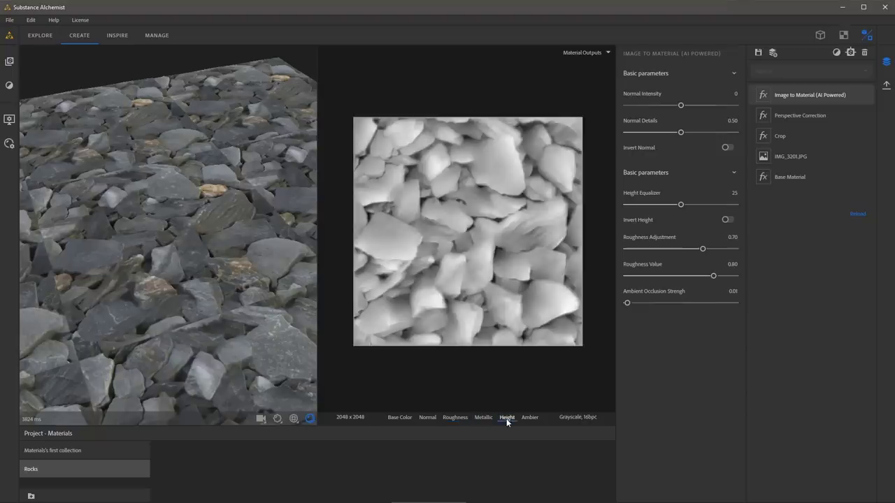
pyautogui.click(434, 418)
pyautogui.click(410, 419)
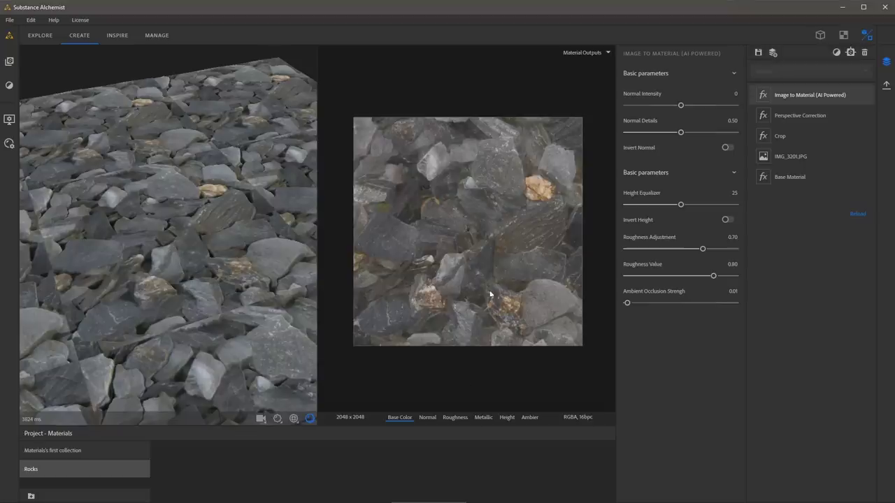
# Compare the generated Base Color map with the Image to Material layer's input photo, returning to the Material Outputs.
pyautogui.scroll(2, 483, 242)
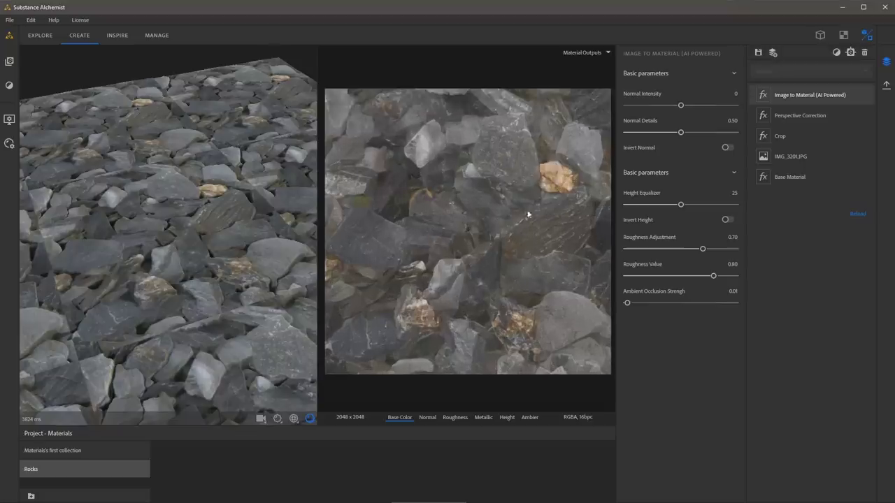
pyautogui.click(595, 52)
pyautogui.click(567, 78)
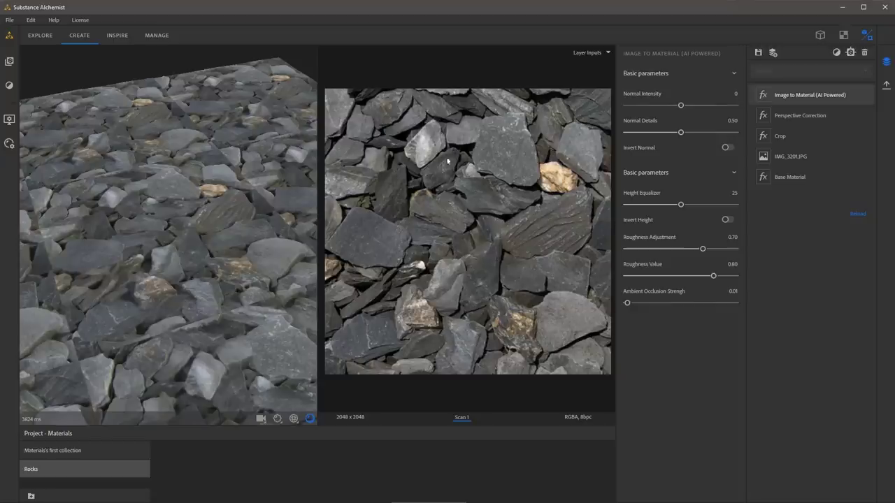
pyautogui.click(589, 53)
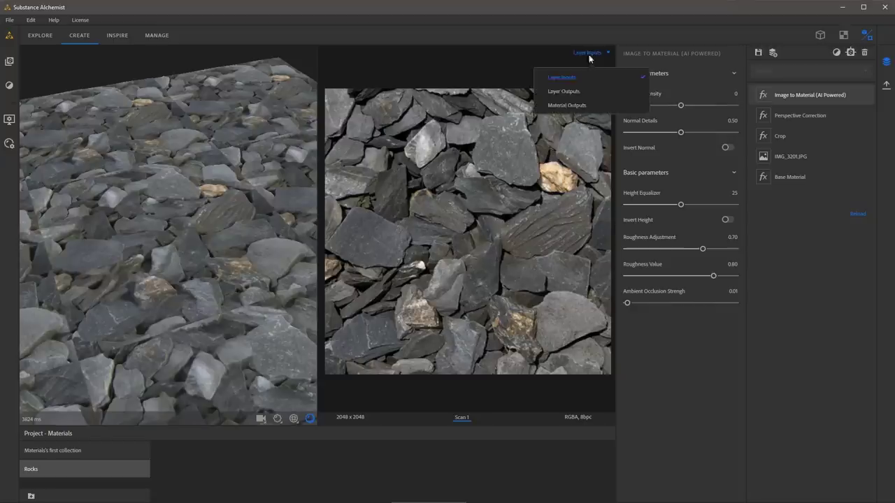
pyautogui.click(576, 106)
pyautogui.click(400, 417)
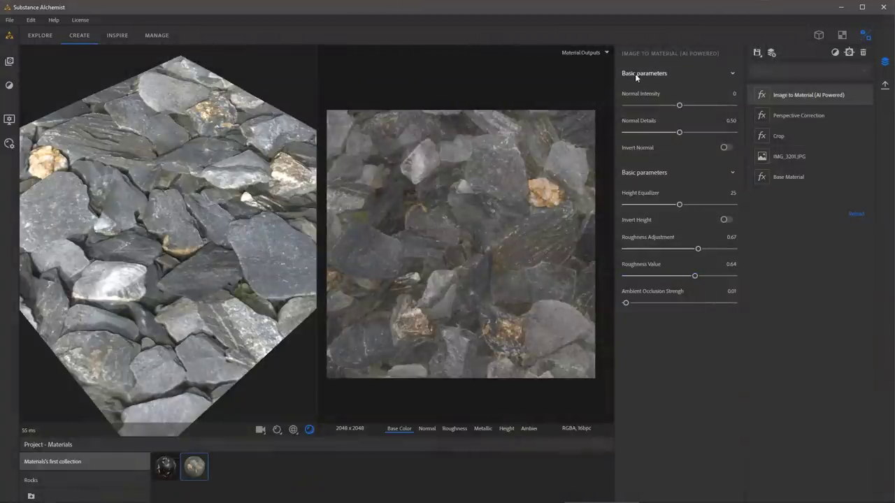
# Try Normal Intensity 0.02 and Normal Details 0.47 on the Normal map, and try the Height Equalizer on the Height map.
pyautogui.click(427, 428)
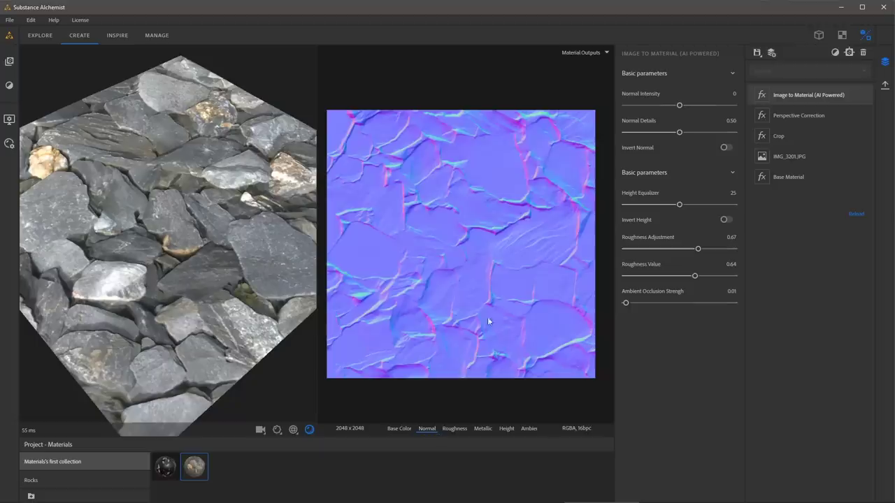
pyautogui.moveTo(682, 107)
pyautogui.mouseDown()
pyautogui.moveTo(695, 107)
pyautogui.moveTo(681, 107)
pyautogui.mouseUp()
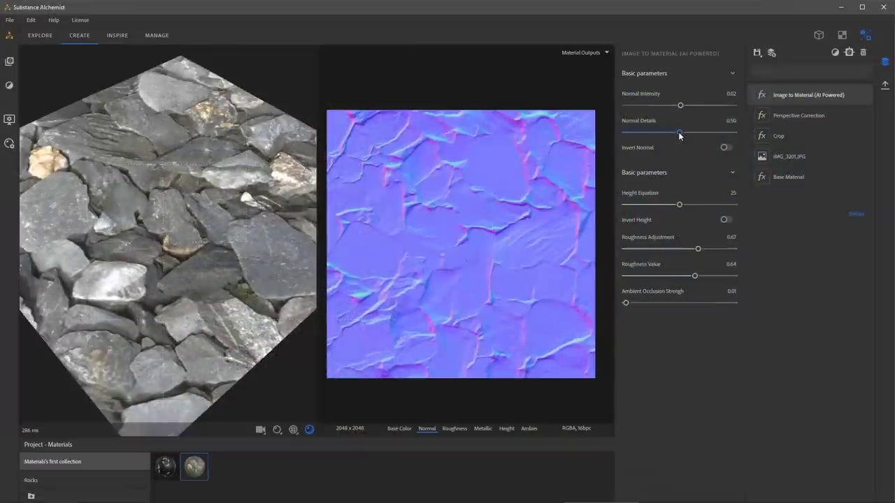
pyautogui.moveTo(679, 135)
pyautogui.mouseDown()
pyautogui.moveTo(626, 135)
pyautogui.moveTo(734, 143)
pyautogui.moveTo(671, 145)
pyautogui.mouseUp()
pyautogui.click(506, 429)
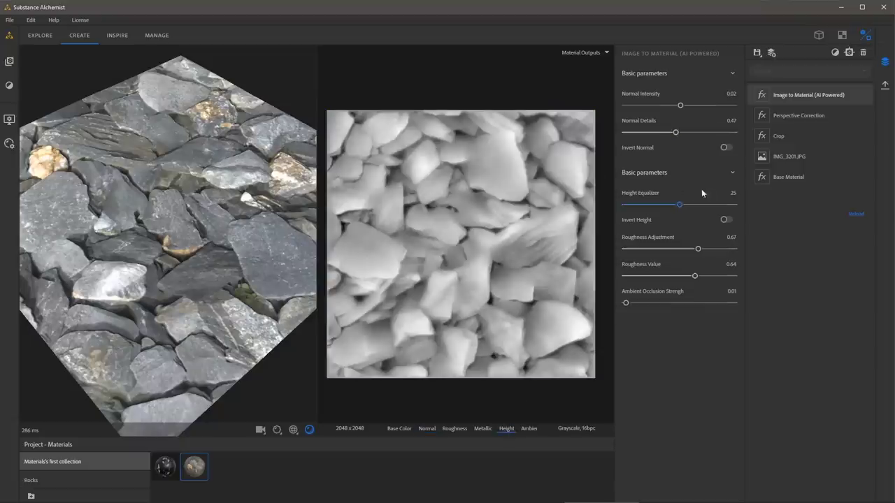
pyautogui.moveTo(681, 204)
pyautogui.mouseDown()
pyautogui.moveTo(705, 203)
pyautogui.moveTo(680, 206)
pyautogui.mouseUp()
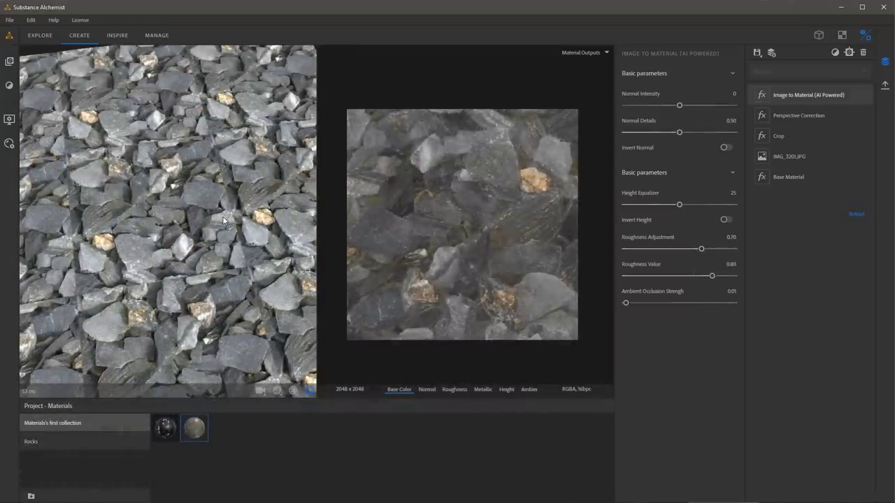
# Check the 3D preview's U and V texture scale and examine the seams of the repeated Base Color map in 2D.
pyautogui.moveTo(184, 210); pyautogui.dragTo(224, 263)
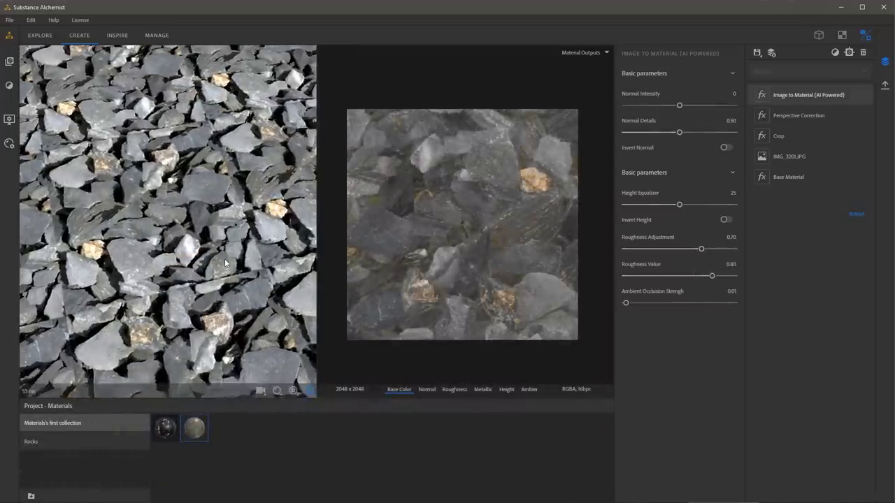
pyautogui.click(295, 390)
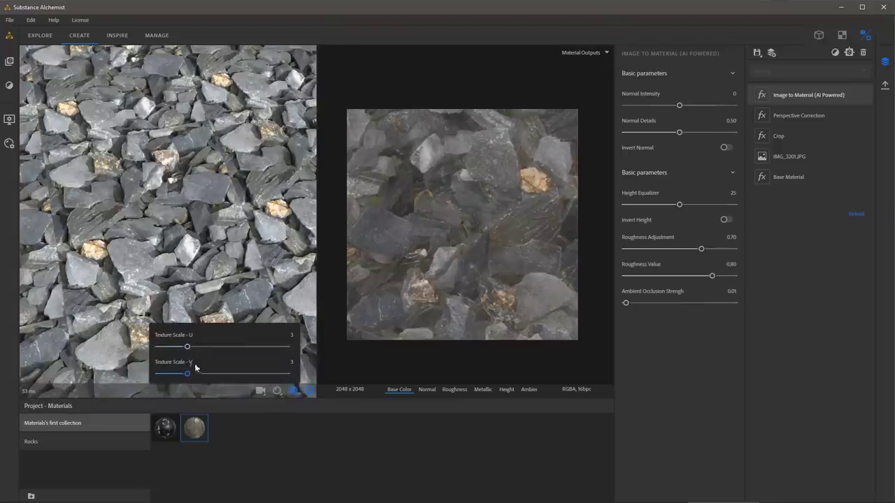
pyautogui.click(359, 77)
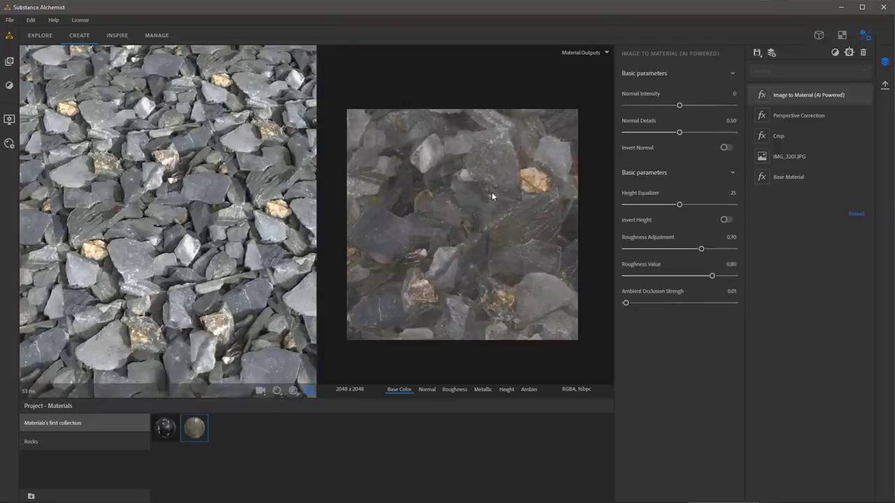
pyautogui.scroll(-2, 491, 191)
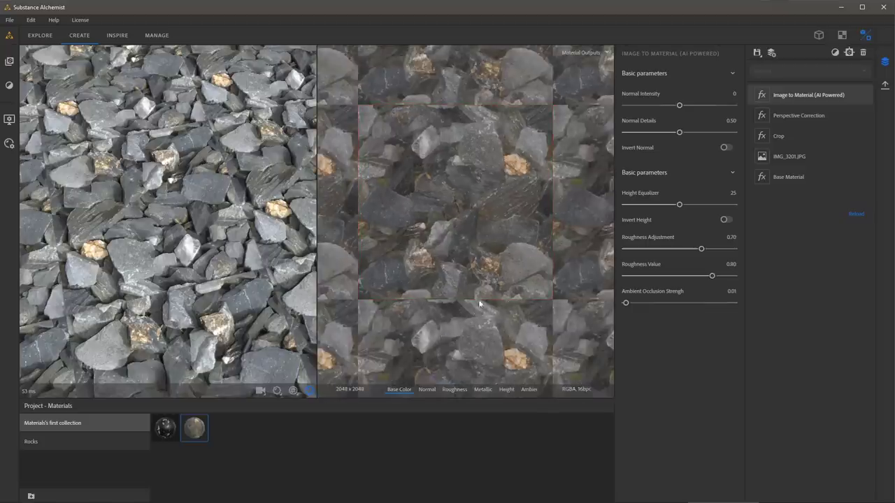
pyautogui.moveTo(471, 212); pyautogui.dragTo(490, 221, button='middle')
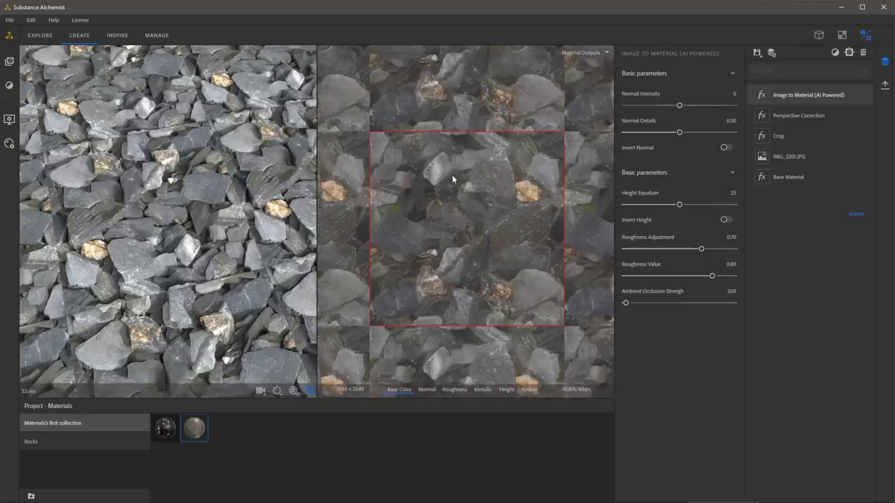
# Add a Tiling filter above the Image to Material (AI Powered) layer.
pyautogui.click(835, 53)
pyautogui.write('til')
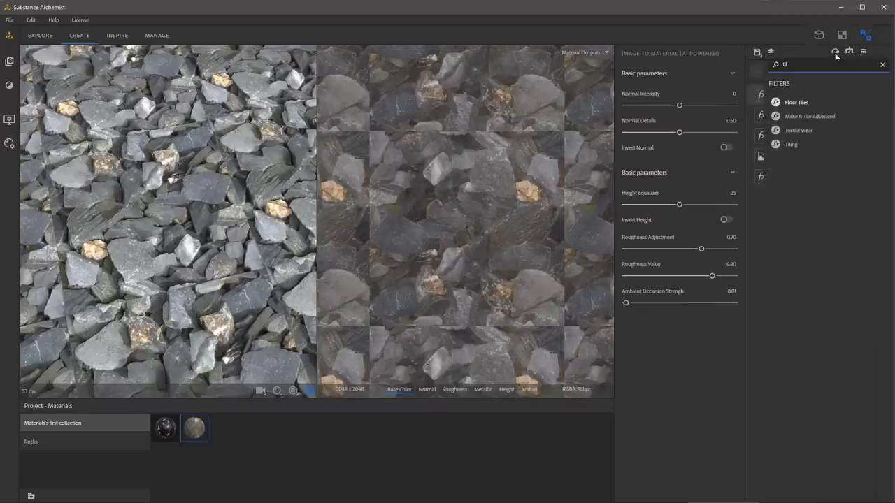
pyautogui.click(787, 143)
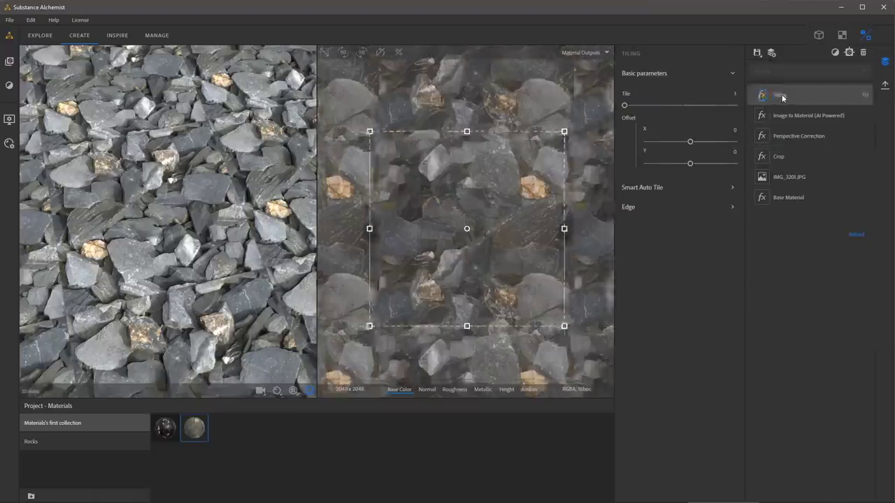
# Judging by the Height map's seams, set the Tiling filter's edge Threshold to 0.15 and Grid Resolution to 8.
pyautogui.scroll(1, 511, 235)
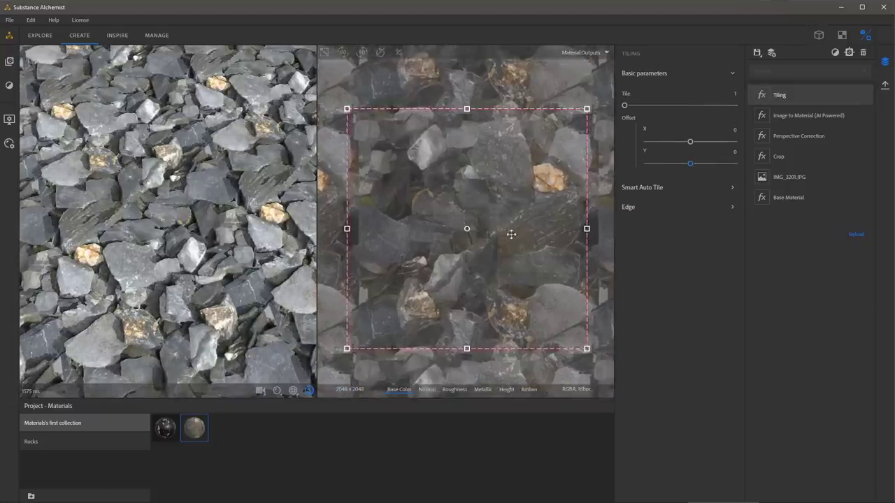
pyautogui.moveTo(511, 234); pyautogui.dragTo(443, 216, button='middle')
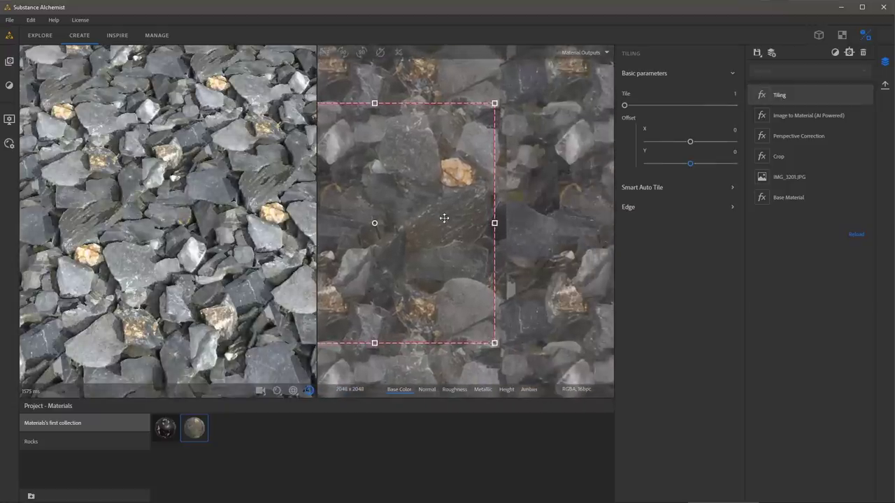
pyautogui.click(506, 390)
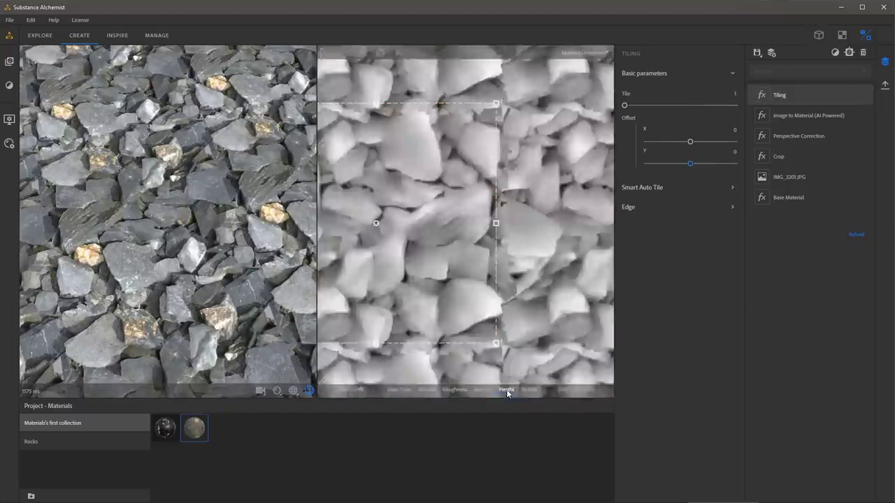
pyautogui.scroll(2, 526, 170)
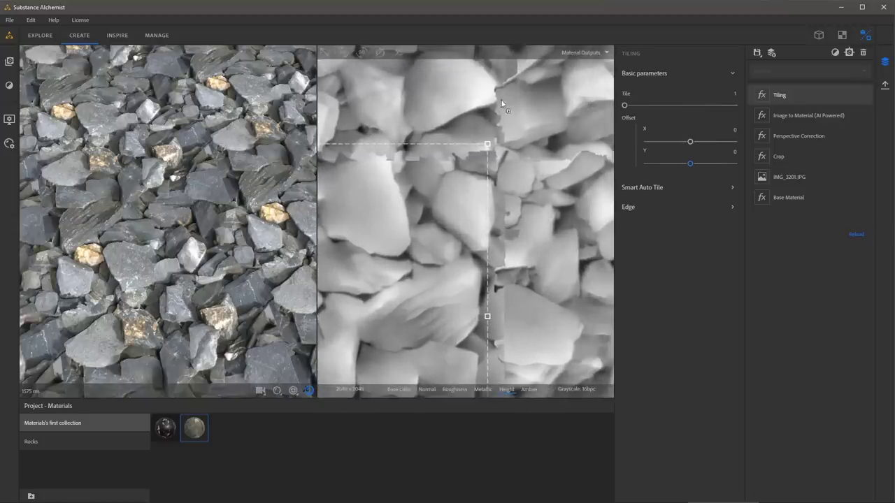
pyautogui.click(635, 210)
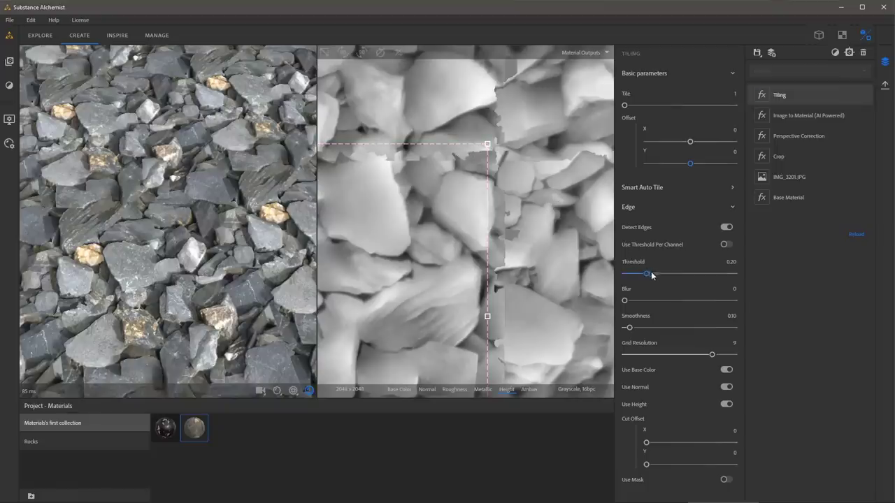
pyautogui.moveTo(652, 275); pyautogui.dragTo(642, 278)
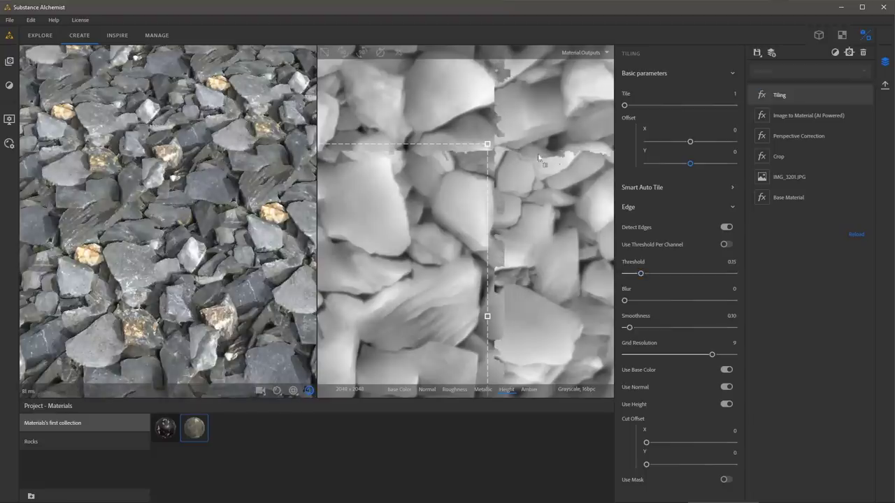
pyautogui.moveTo(713, 357); pyautogui.dragTo(703, 357)
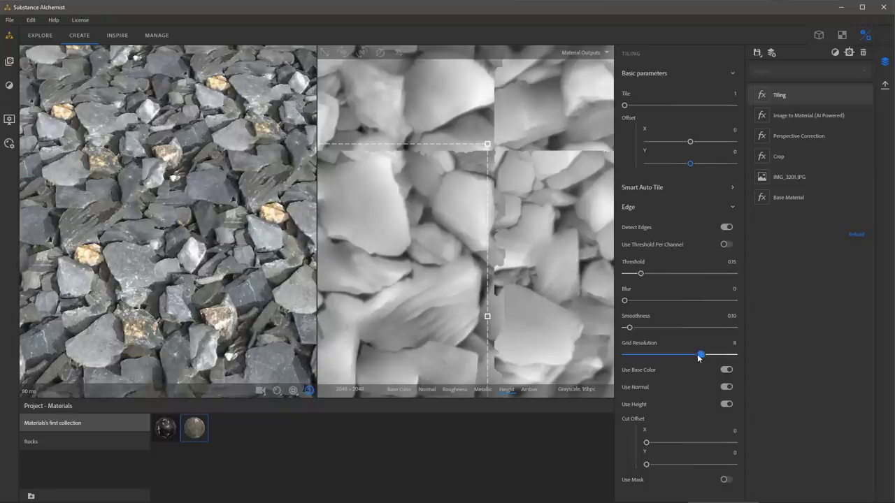
# Try edge Smoothness 0.92 and Blur 2 on the Tiling filter and check the Height map's seams.
pyautogui.moveTo(635, 328); pyautogui.dragTo(674, 327)
pyautogui.moveTo(623, 302); pyautogui.dragTo(734, 301)
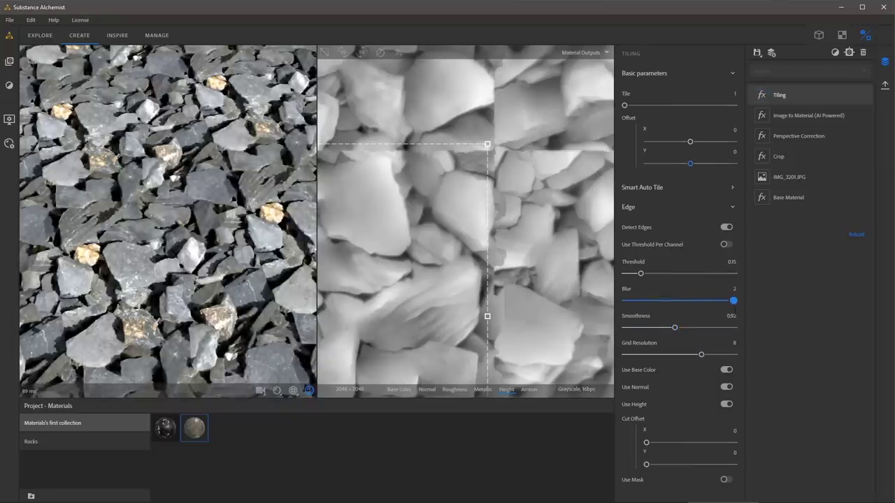
pyautogui.moveTo(599, 263); pyautogui.dragTo(462, 262)
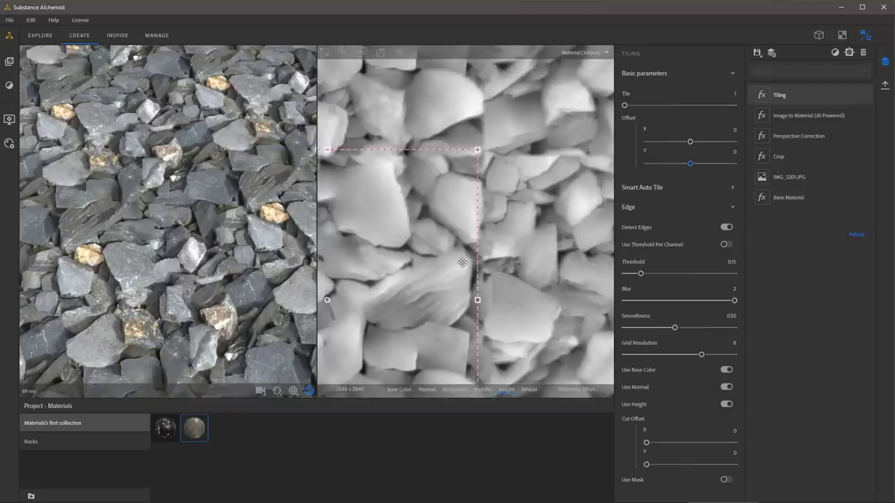
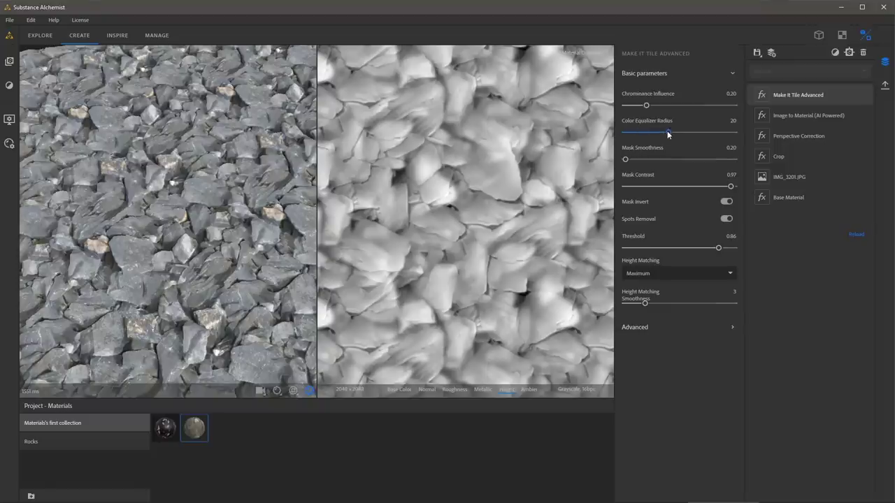
# Try Color Equalizer Radius 44.61, Threshold 0.78 and Mask Invert off on the Make It Tile Advanced filter.
pyautogui.moveTo(667, 131); pyautogui.dragTo(721, 131)
pyautogui.moveTo(716, 249); pyautogui.dragTo(624, 249)
pyautogui.moveTo(488, 258); pyautogui.dragTo(494, 240)
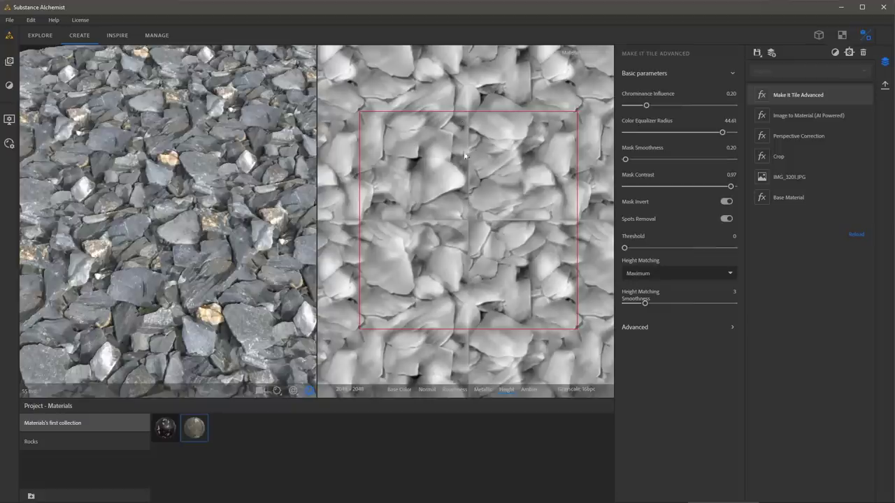
pyautogui.moveTo(625, 247); pyautogui.dragTo(710, 253)
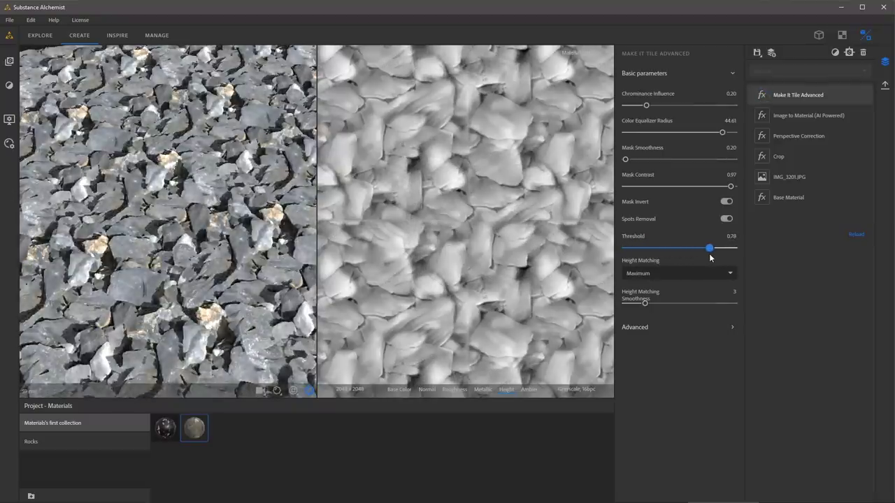
pyautogui.click(727, 202)
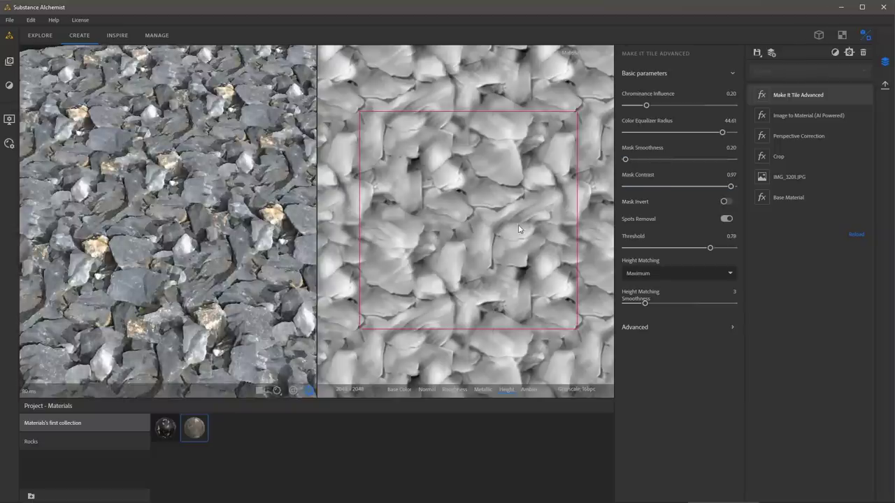
pyautogui.scroll(1, 500, 223)
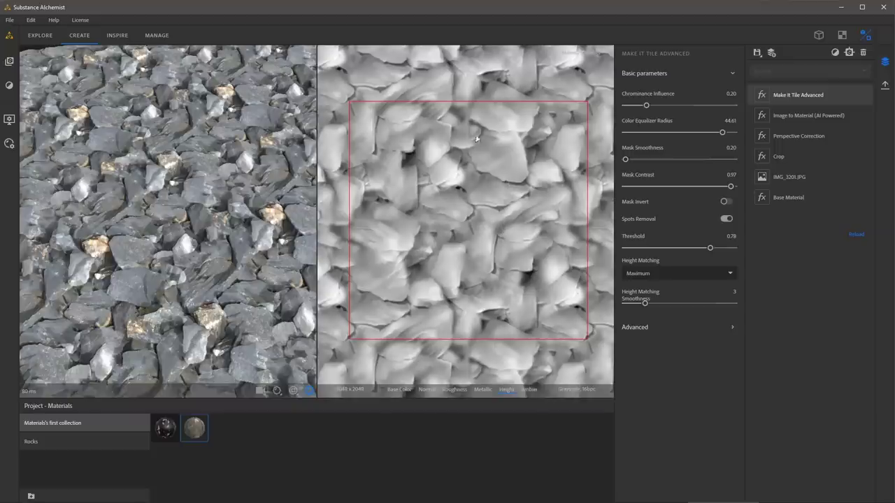
# Try Height Matching None, Mask Smoothness 1.93 and Chrominance Influence 0.27 on the Make It Tile Advanced filter, checking the Height map.
pyautogui.click(641, 274)
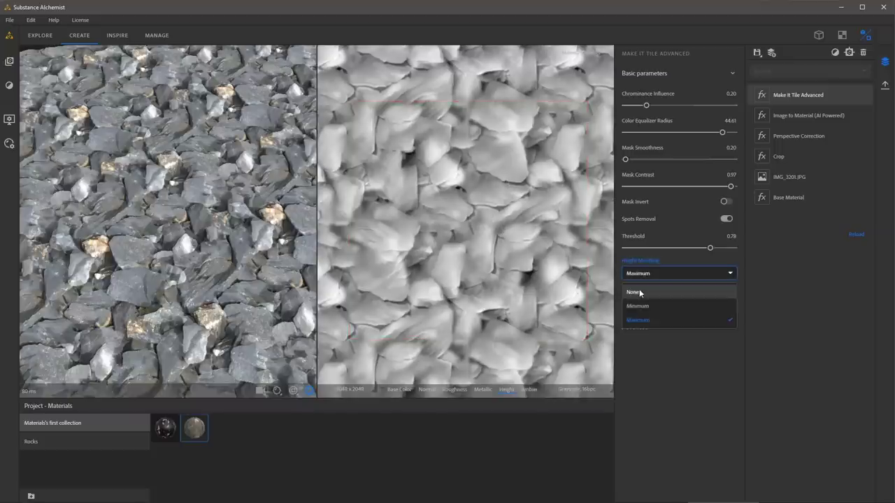
pyautogui.click(639, 293)
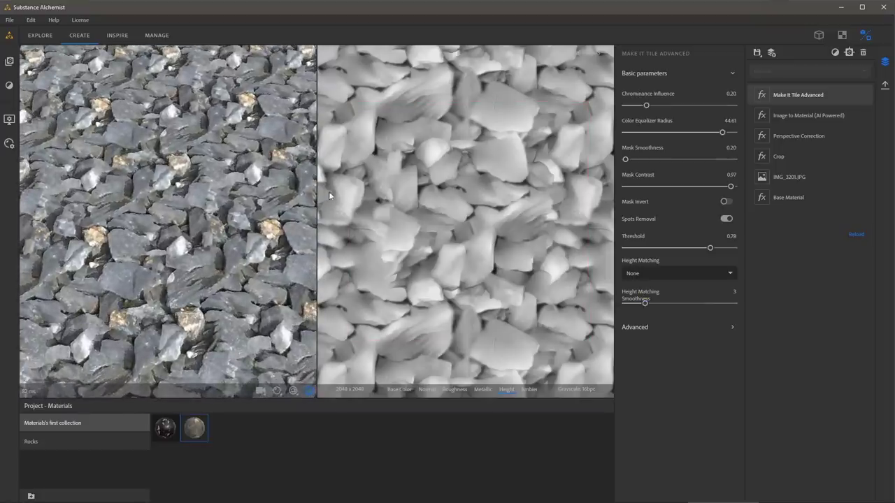
pyautogui.scroll(-2, 420, 225)
pyautogui.scroll(4, 421, 225)
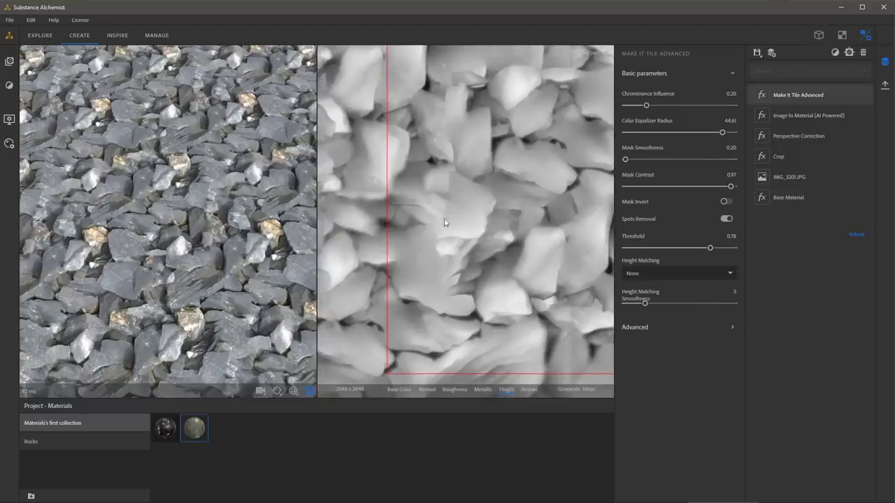
pyautogui.moveTo(625, 160); pyautogui.dragTo(639, 163)
pyautogui.moveTo(646, 105); pyautogui.dragTo(659, 119)
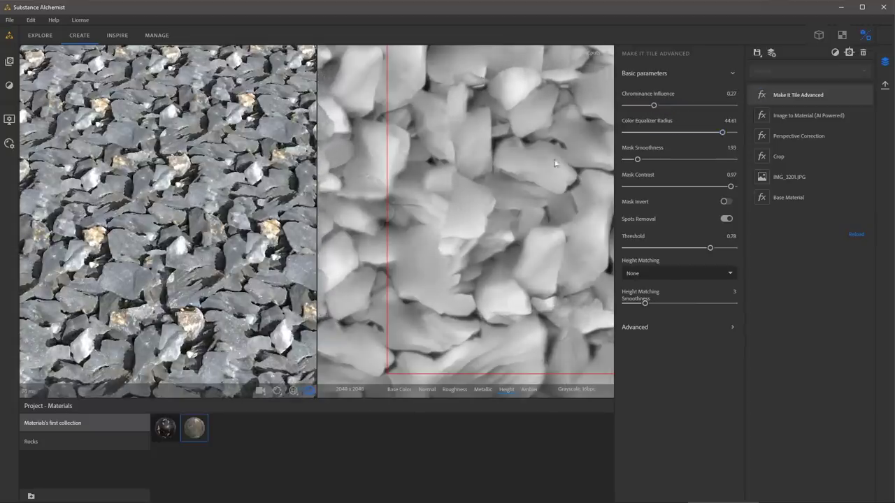
pyautogui.scroll(-5, 525, 242)
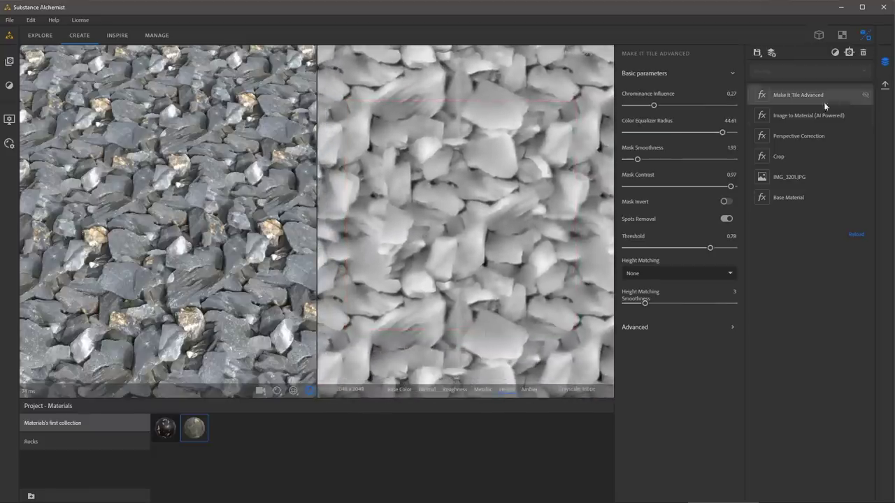
# Delete the Make It Tile Advanced layer and show the Base Color map's repeats in the 2D view.
pyautogui.click(862, 52)
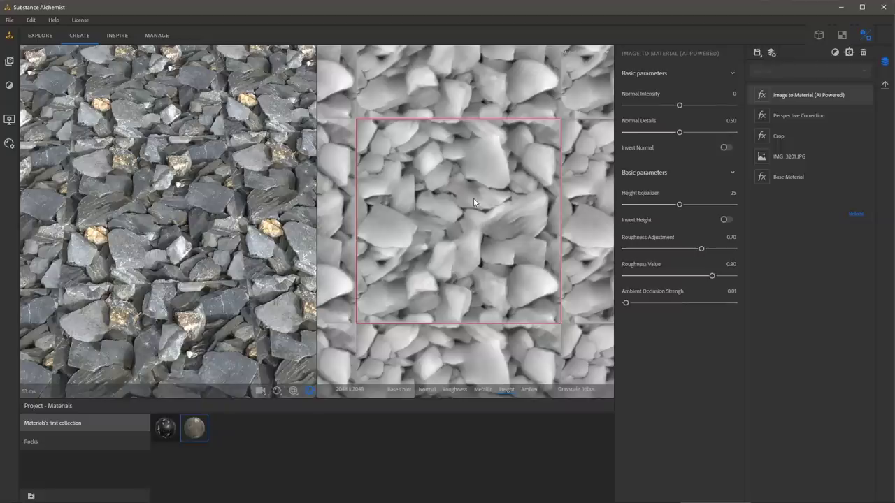
pyautogui.click(406, 393)
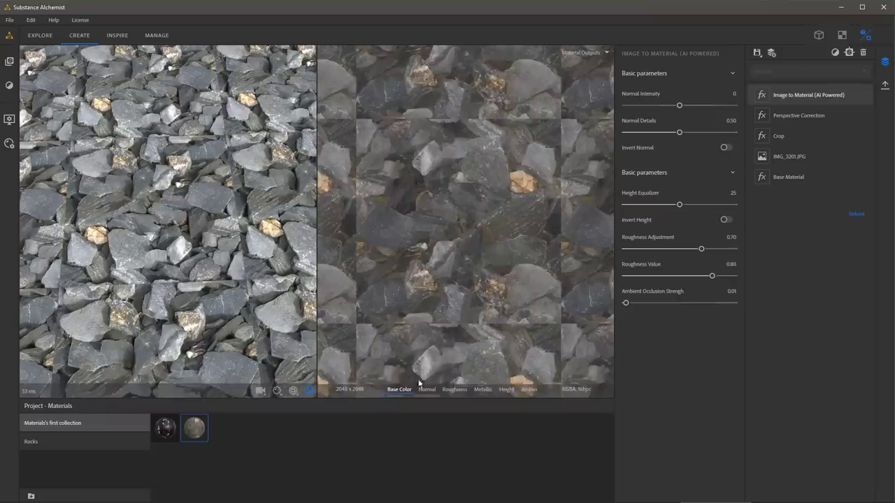
pyautogui.scroll(-1, 487, 253)
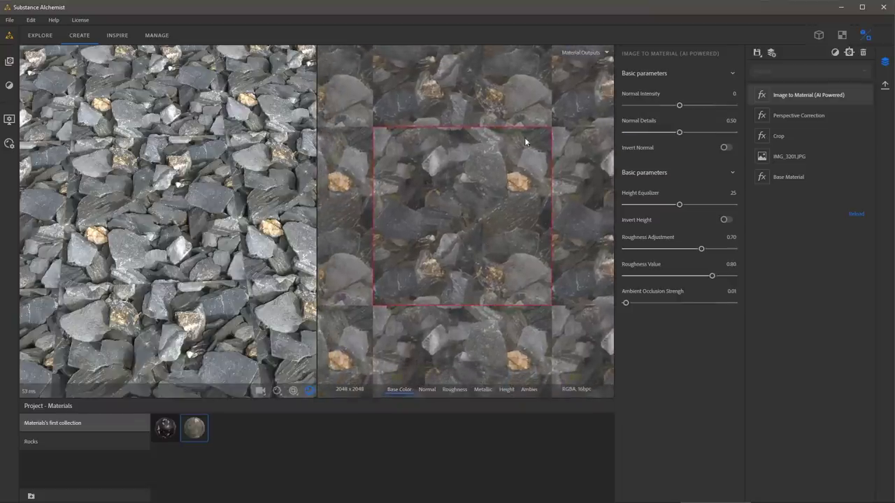
# Add a Transform filter above Image to Material (AI Powered) and offset the texture so its border seams lie inside the tile.
pyautogui.click(835, 53)
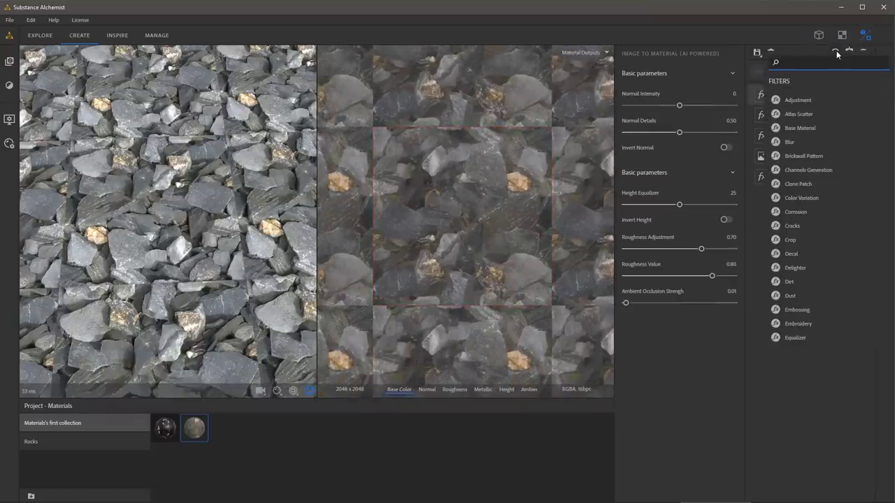
pyautogui.write('tran')
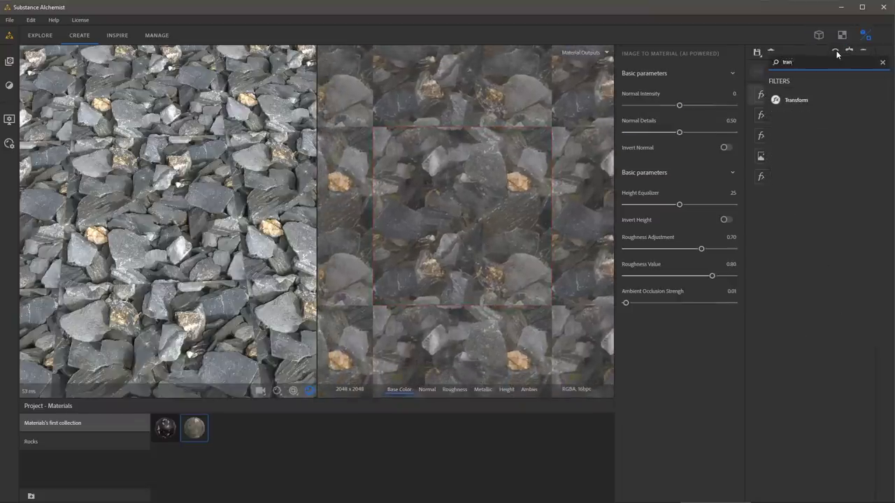
pyautogui.click(796, 100)
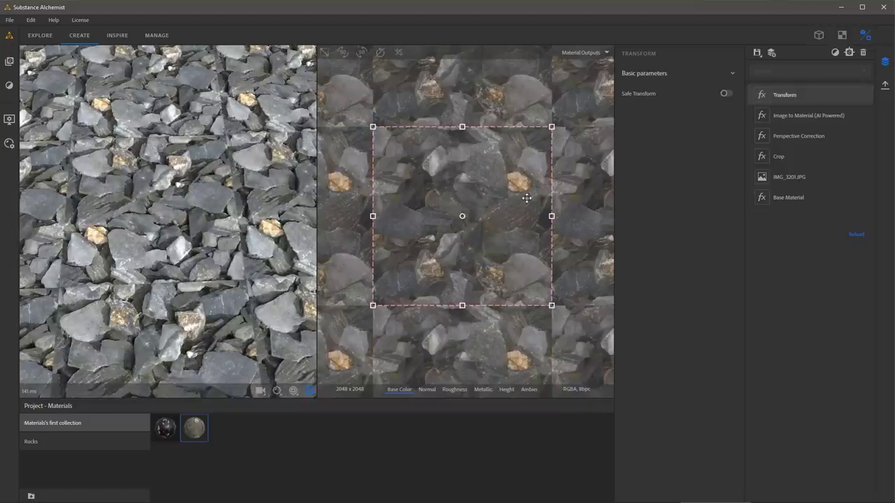
pyautogui.moveTo(525, 198); pyautogui.dragTo(494, 234)
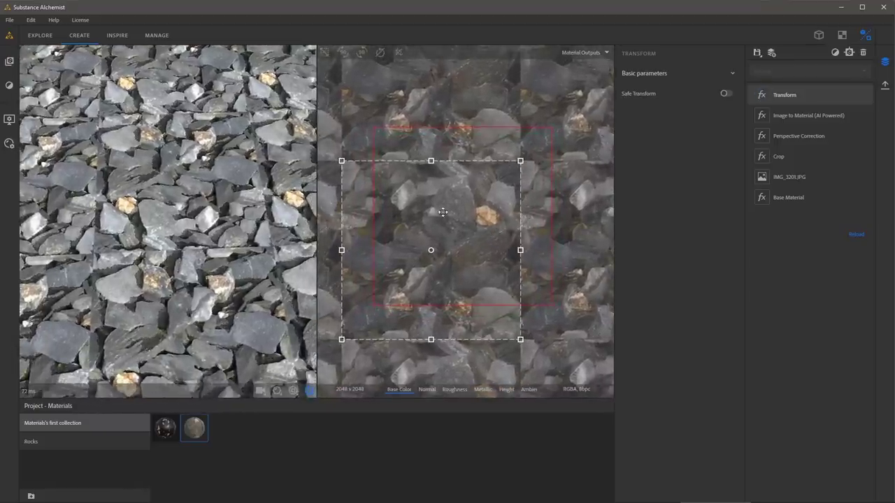
# Add a Material Content Aware Fill filter above the Transform layer.
pyautogui.click(834, 53)
pyautogui.write('mater')
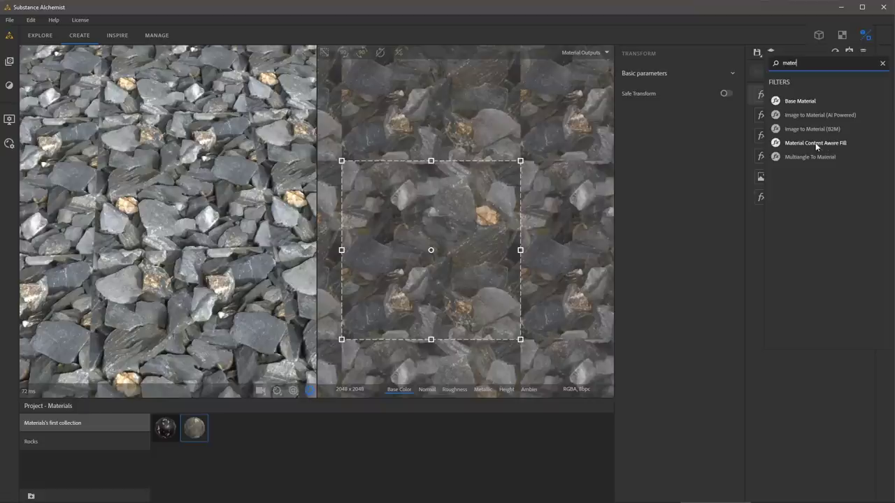
pyautogui.click(816, 143)
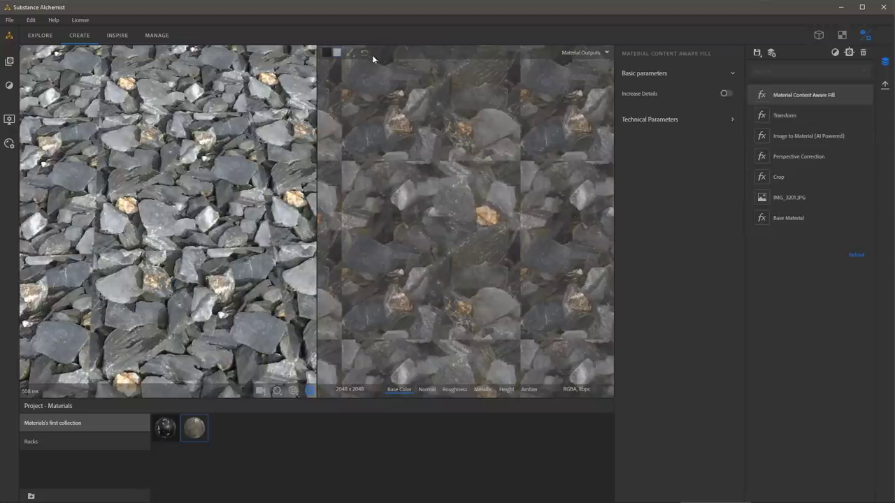
# Paint the Material Content Aware Fill mask along the full horizontal and vertical seams of the Base Color map.
pyautogui.click(347, 56)
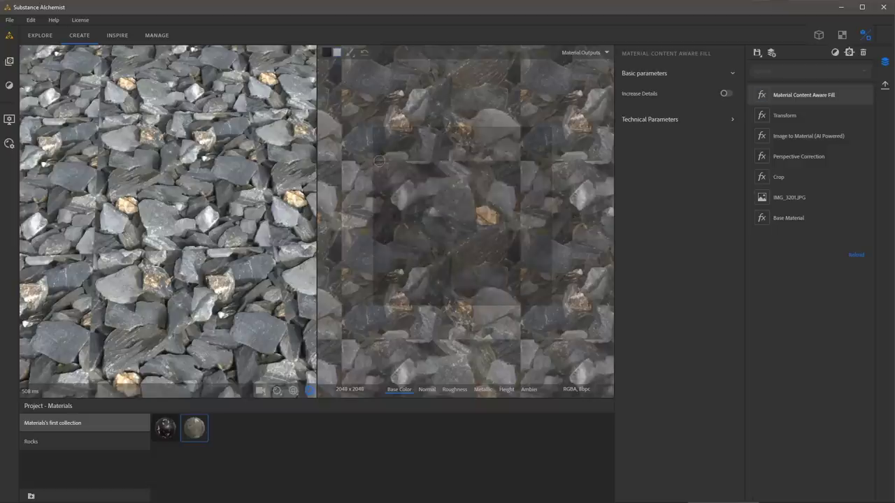
pyautogui.moveTo(378, 161); pyautogui.dragTo(545, 162)
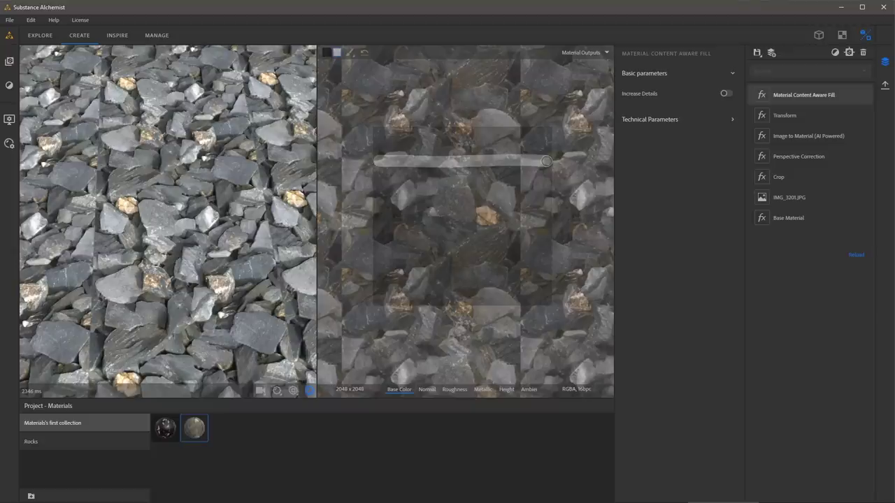
pyautogui.scroll(2, 486, 188)
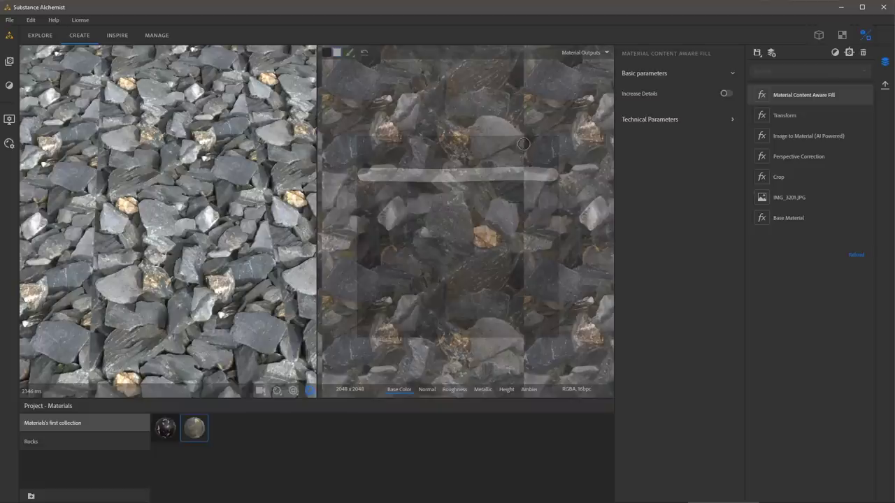
pyautogui.click(523, 146)
pyautogui.moveTo(523, 145); pyautogui.dragTo(525, 333)
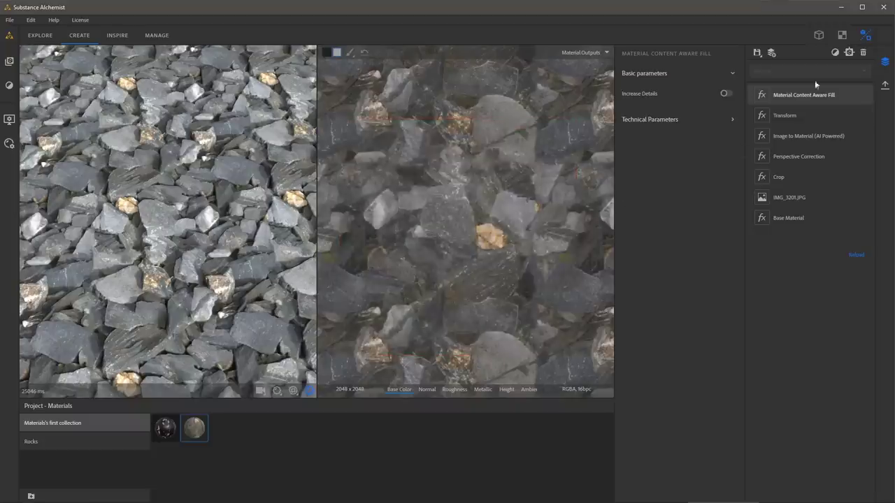
pyautogui.click(833, 51)
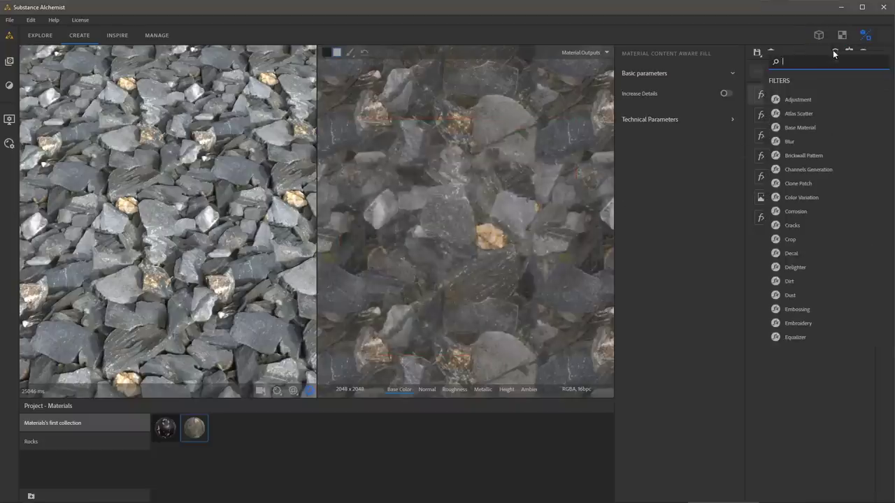
pyautogui.click(796, 184)
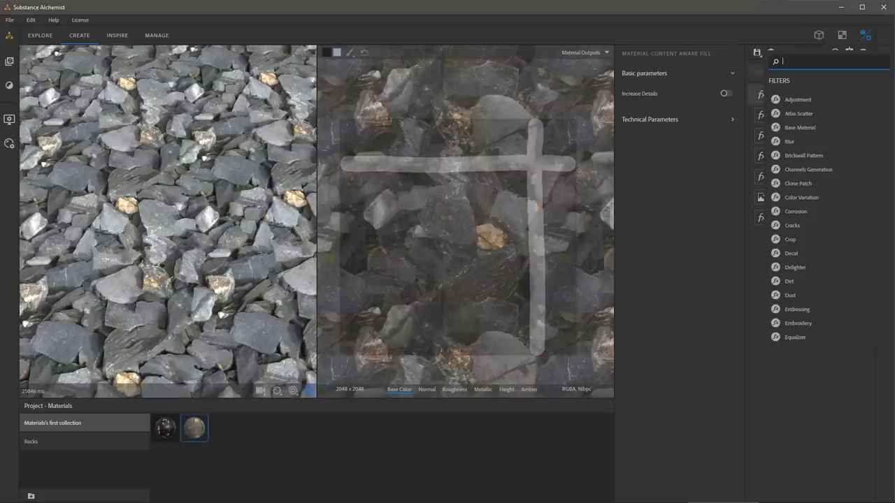
pyautogui.click(771, 380)
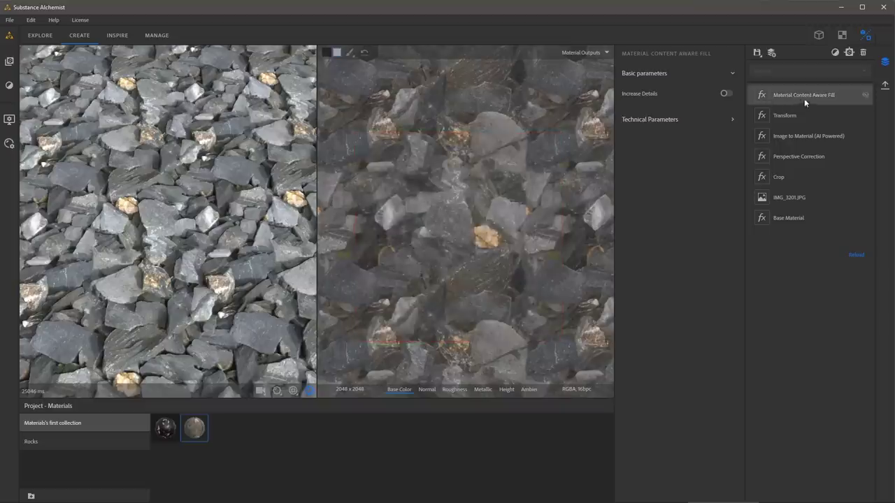
# Replace the Material Content Aware Fill layer with a Clone Patch filter above Transform.
pyautogui.click(863, 53)
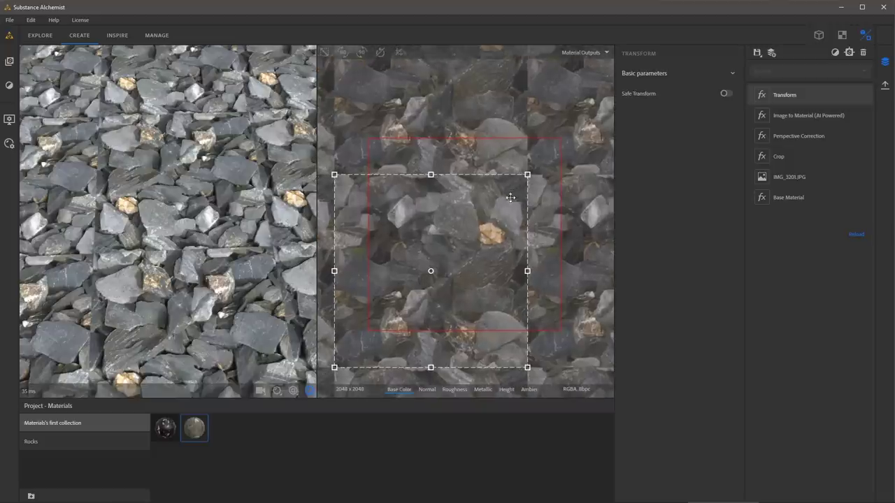
pyautogui.click(836, 53)
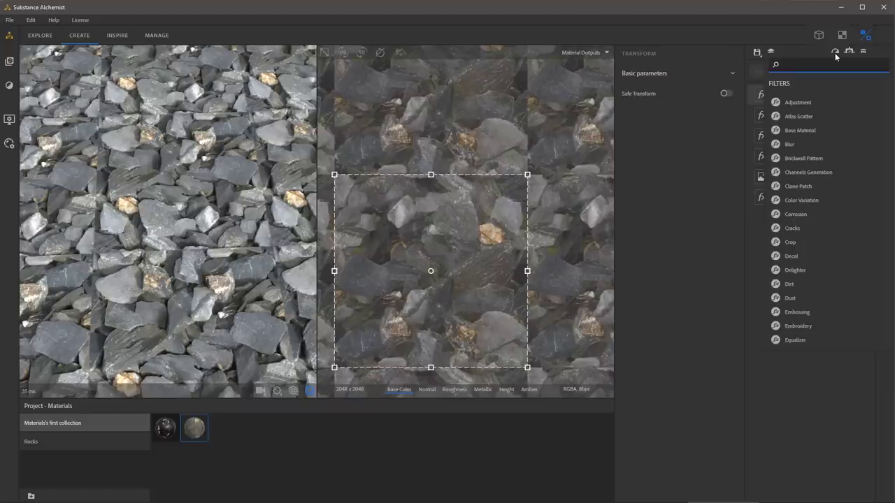
pyautogui.click(793, 186)
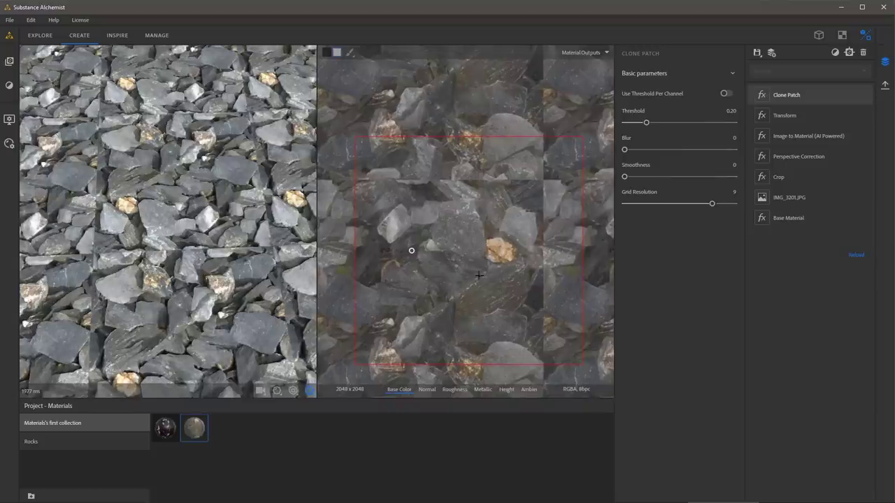
# Place the Clone Patch source point on the large central slab and paint the patch along the horizontal seam.
pyautogui.click(441, 236)
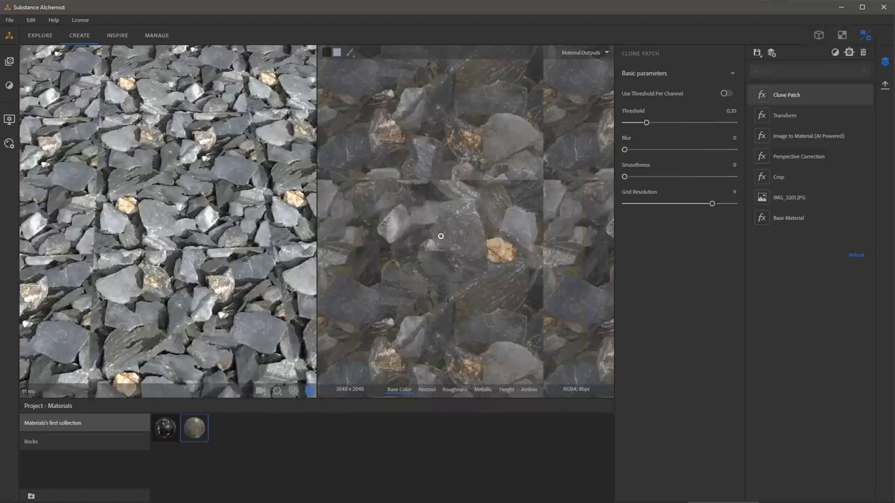
pyautogui.moveTo(360, 180); pyautogui.dragTo(509, 182)
pyautogui.moveTo(546, 181); pyautogui.dragTo(581, 181)
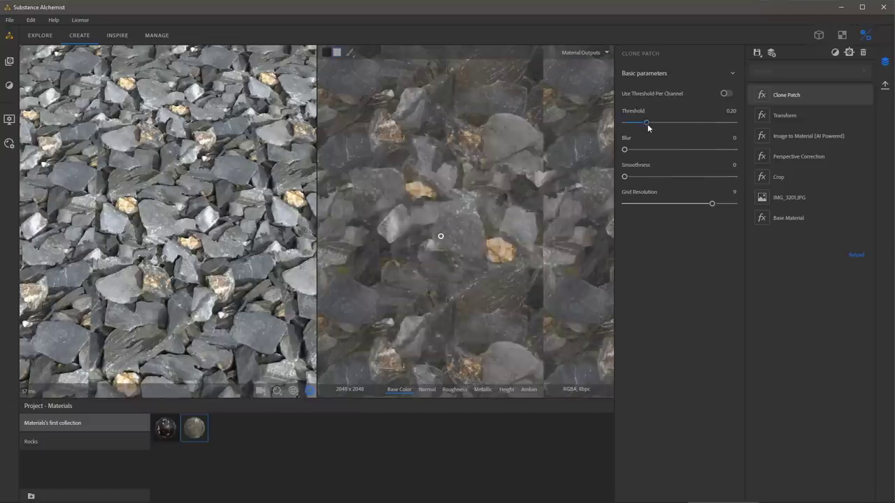
# Set the Clone Patch's Threshold to 0.25, Blur to 0.69 and Grid Resolution to 8.
pyautogui.moveTo(647, 127); pyautogui.dragTo(699, 149)
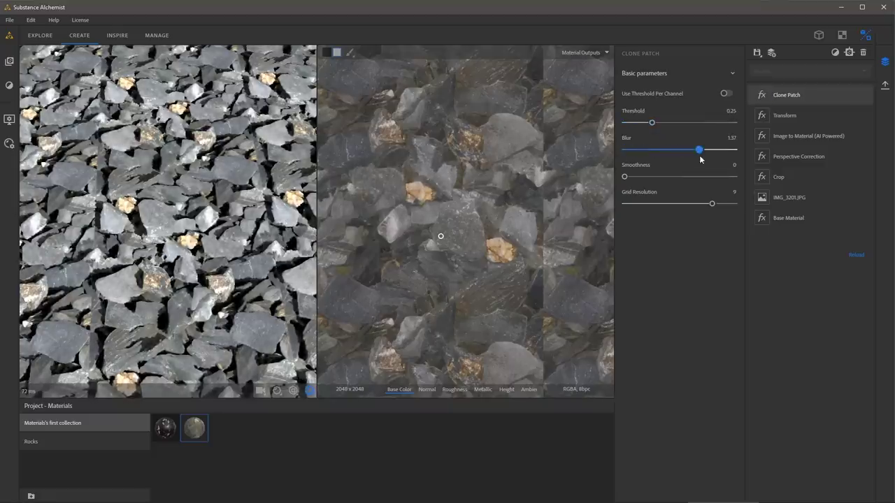
pyautogui.moveTo(708, 205)
pyautogui.mouseDown()
pyautogui.moveTo(691, 203)
pyautogui.moveTo(709, 204)
pyautogui.moveTo(702, 204)
pyautogui.mouseUp()
pyautogui.moveTo(701, 151); pyautogui.dragTo(661, 150)
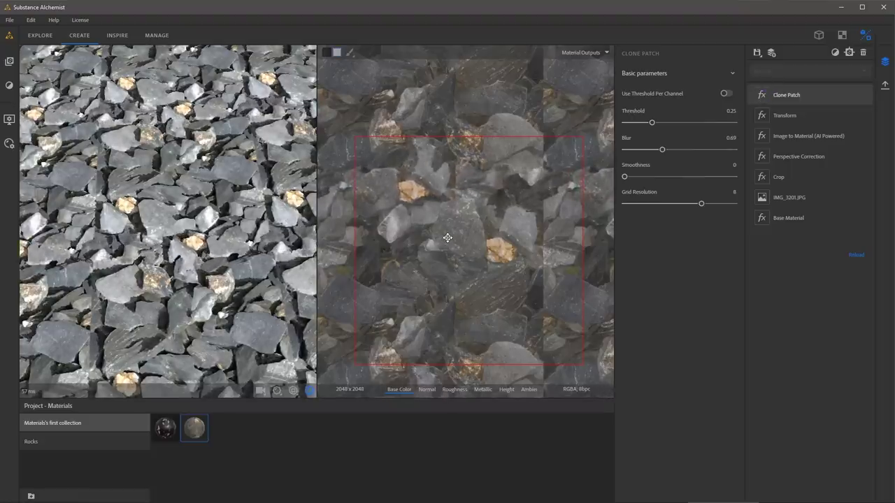
# Reposition the Clone Patch source point slightly down toward the lower-left edge of the large central slab and set Threshold to 0.31.
pyautogui.moveTo(448, 238); pyautogui.dragTo(464, 239)
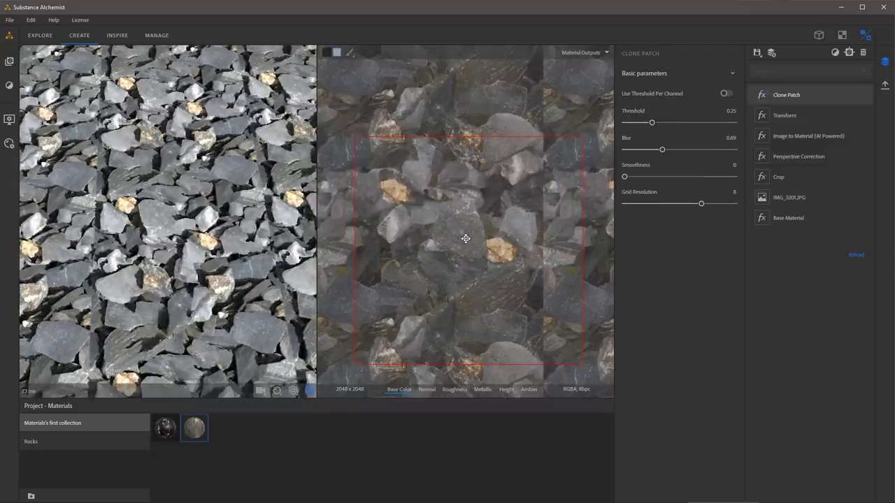
pyautogui.moveTo(466, 239)
pyautogui.mouseDown()
pyautogui.moveTo(451, 250)
pyautogui.moveTo(441, 244)
pyautogui.mouseUp()
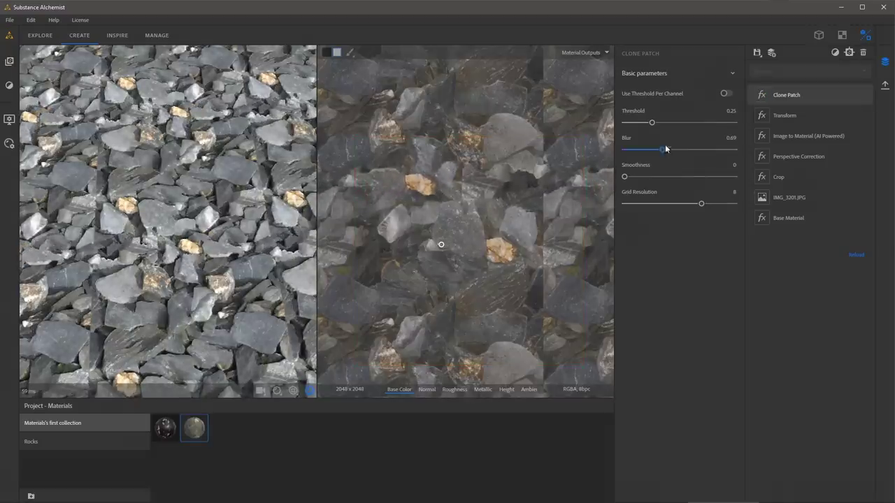
pyautogui.moveTo(650, 123); pyautogui.dragTo(658, 124)
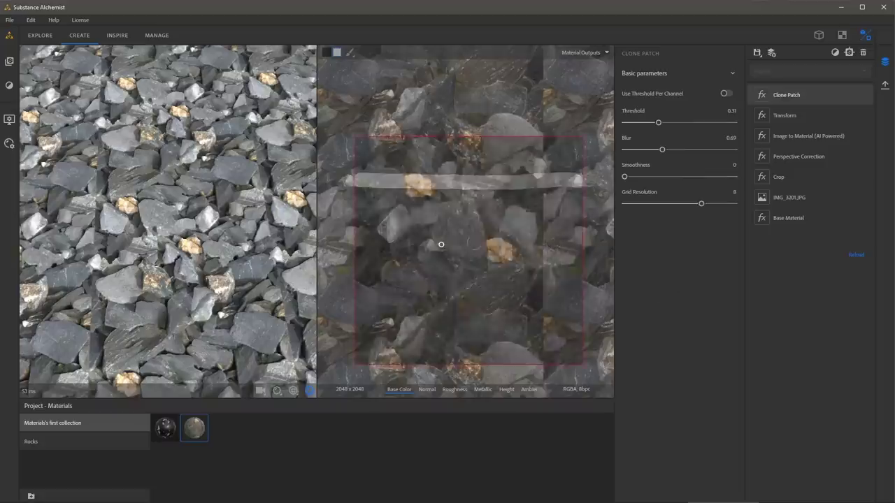
# Add a second Clone Patch filter and place its source point just below the large central slab to patch the vertical seam.
pyautogui.click(834, 53)
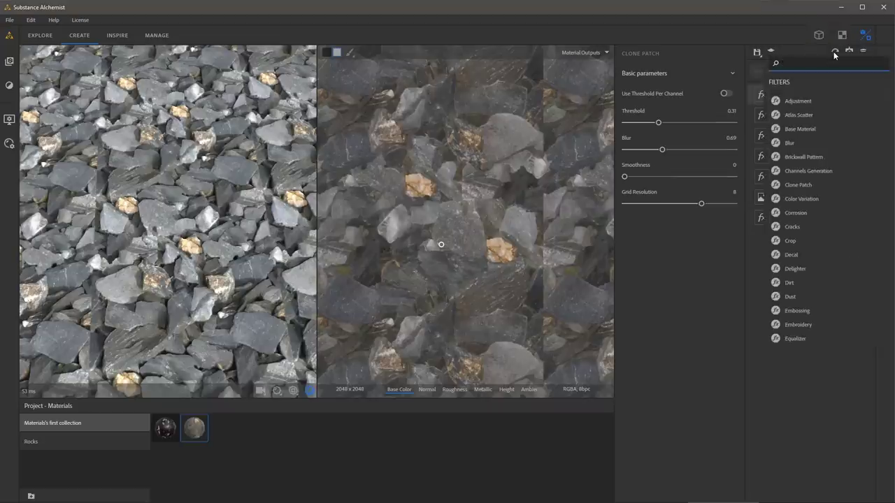
pyautogui.write('clon')
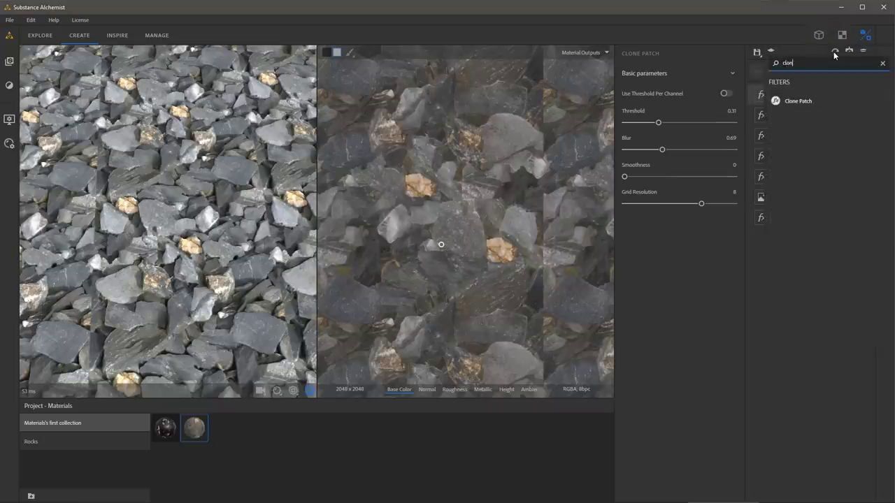
pyautogui.click(796, 102)
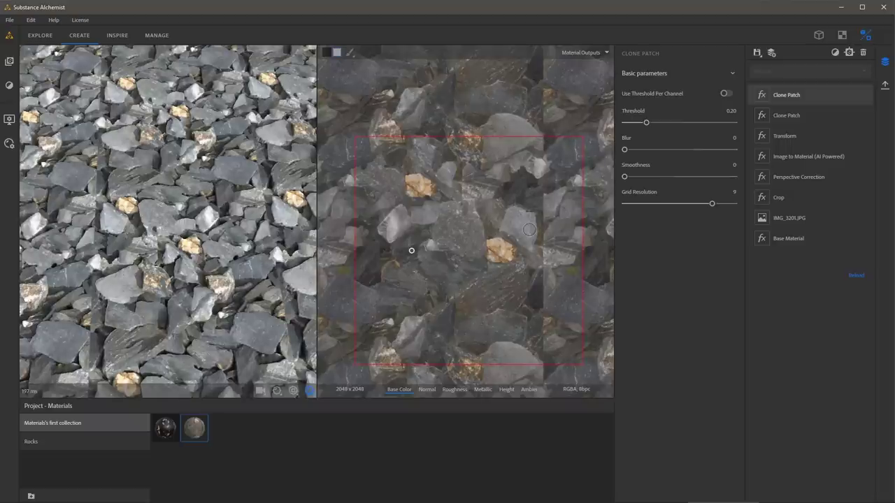
pyautogui.click(436, 271)
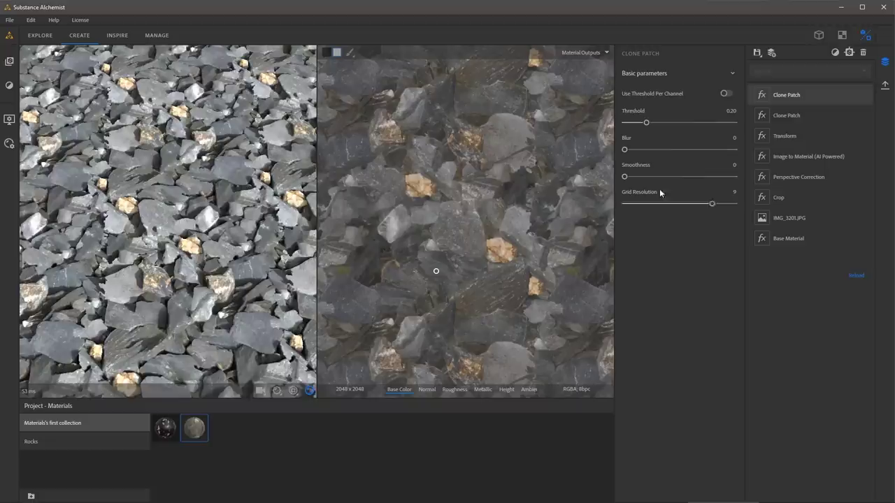
# Set the second Clone Patch's Threshold to 0.16, Blur to 0.89 and Grid Resolution to 8.
pyautogui.moveTo(647, 127); pyautogui.dragTo(630, 150)
pyautogui.moveTo(711, 204); pyautogui.dragTo(701, 204)
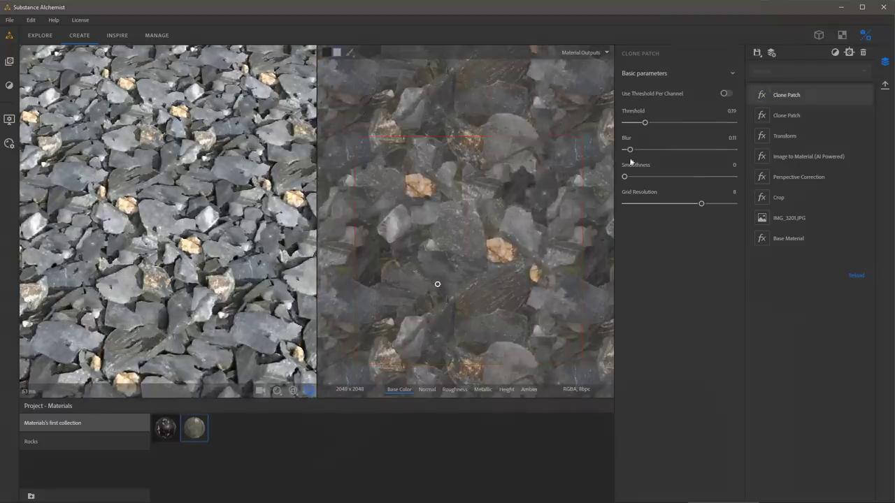
pyautogui.moveTo(644, 122)
pyautogui.mouseDown()
pyautogui.moveTo(665, 151)
pyautogui.moveTo(693, 151)
pyautogui.moveTo(673, 150)
pyautogui.mouseUp()
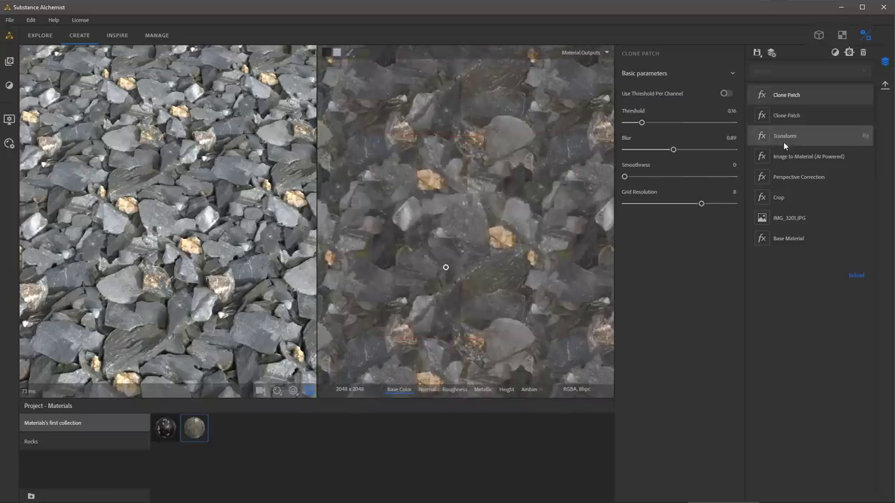
pyautogui.click(716, 323)
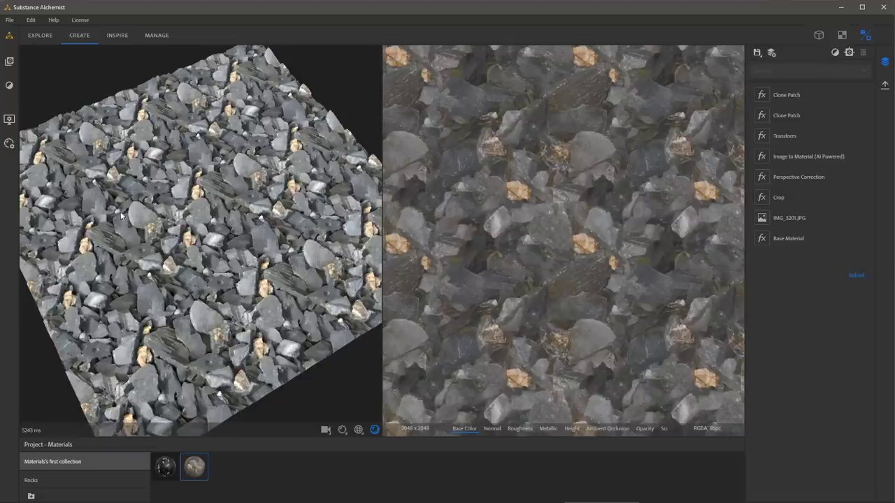
# Save the patched rock material and start a new material that uses it as the Base layer.
pyautogui.click(756, 56)
pyautogui.click(758, 74)
pyautogui.click(772, 54)
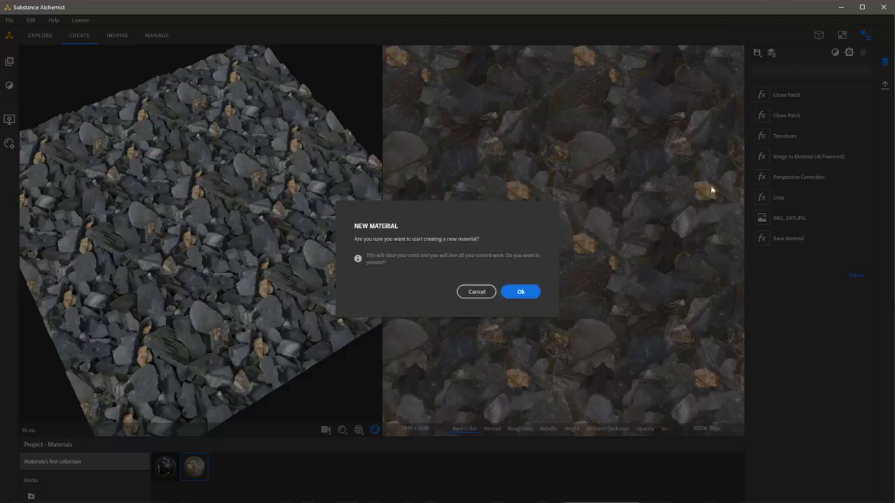
pyautogui.click(522, 292)
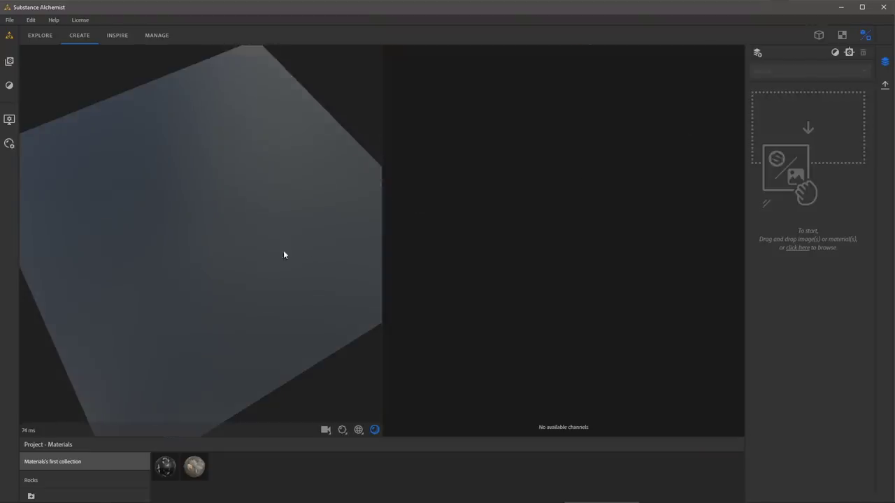
pyautogui.moveTo(195, 466); pyautogui.dragTo(769, 123)
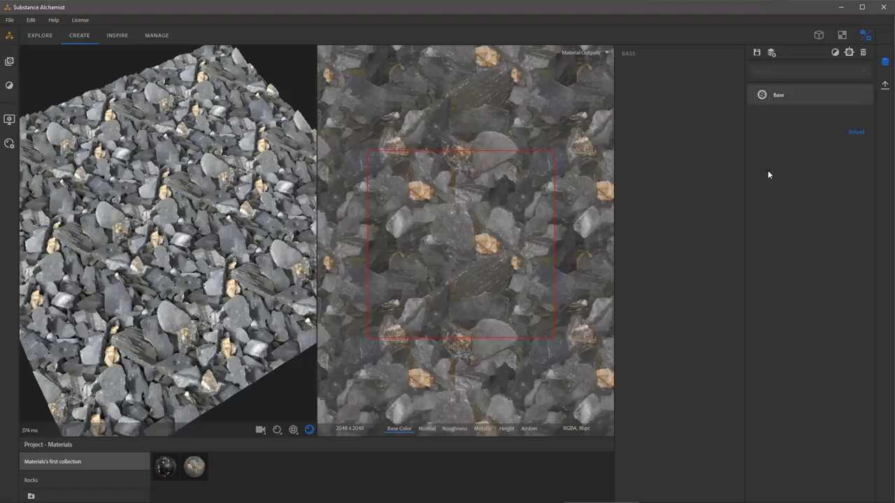
# Add a Transform filter above the Base layer and rotate the rock pattern counterclockwise.
pyautogui.click(834, 52)
pyautogui.write('tran')
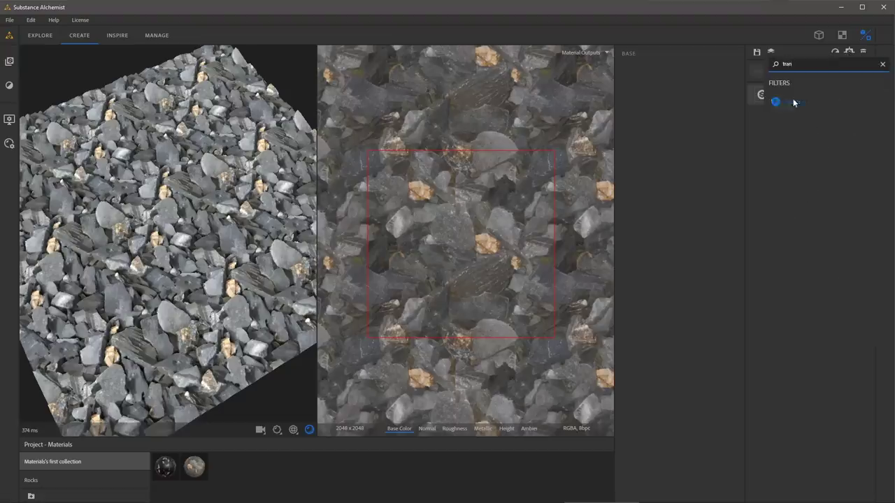
pyautogui.click(793, 102)
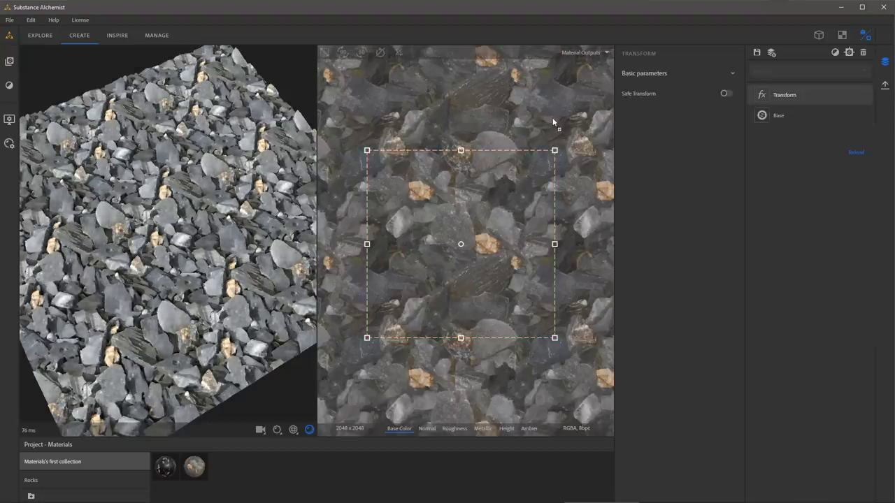
pyautogui.moveTo(553, 120); pyautogui.dragTo(473, 91)
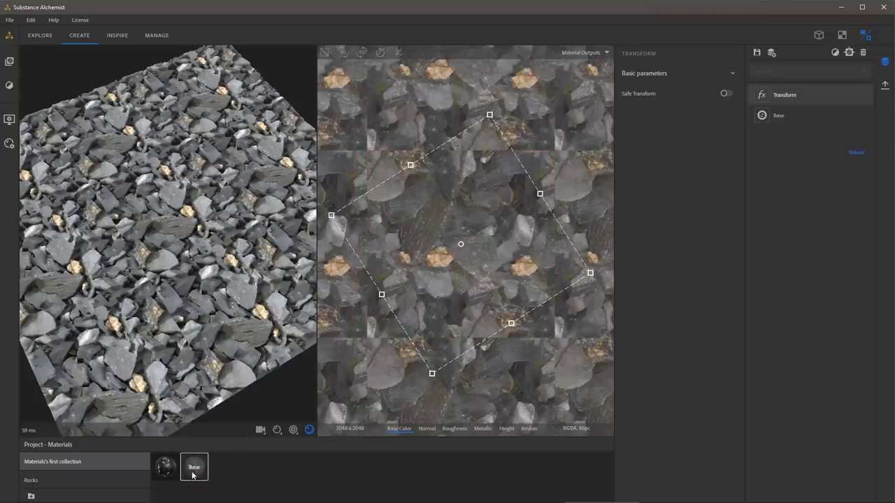
# Stack the saved rock material above Transform, blend it with Custom Mask Blend and enable painting of its mask.
pyautogui.moveTo(194, 476); pyautogui.dragTo(826, 89)
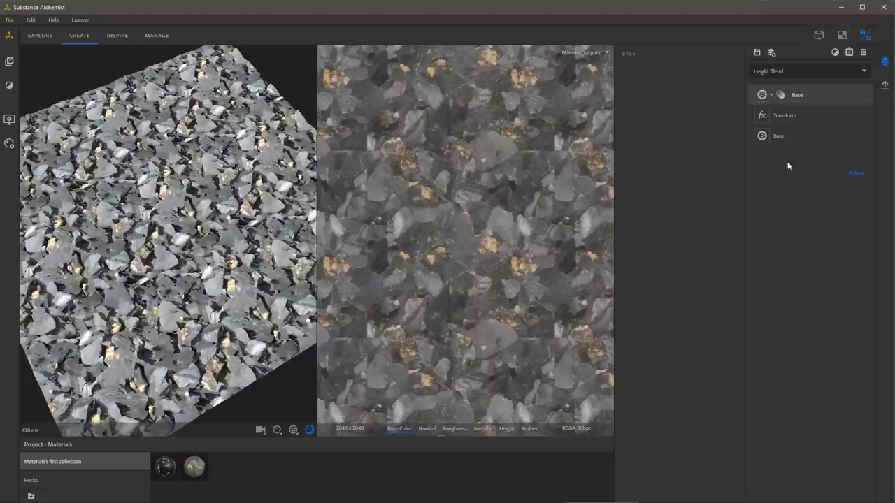
pyautogui.click(786, 71)
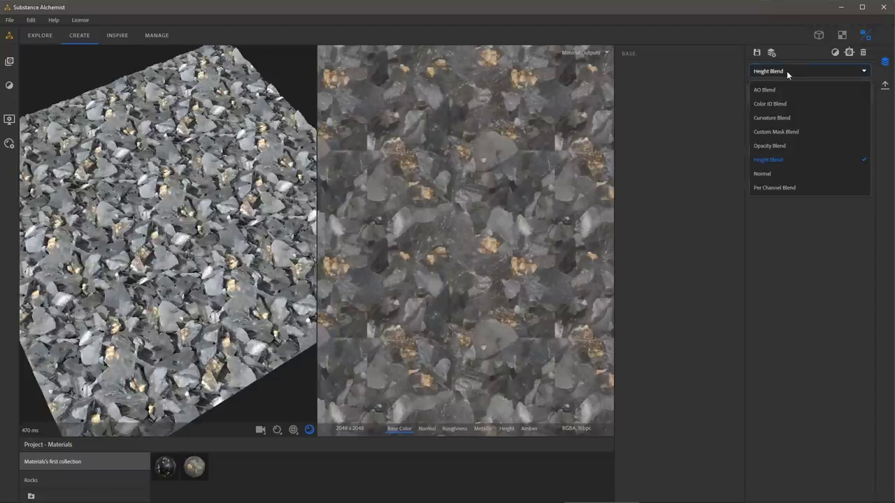
pyautogui.click(784, 132)
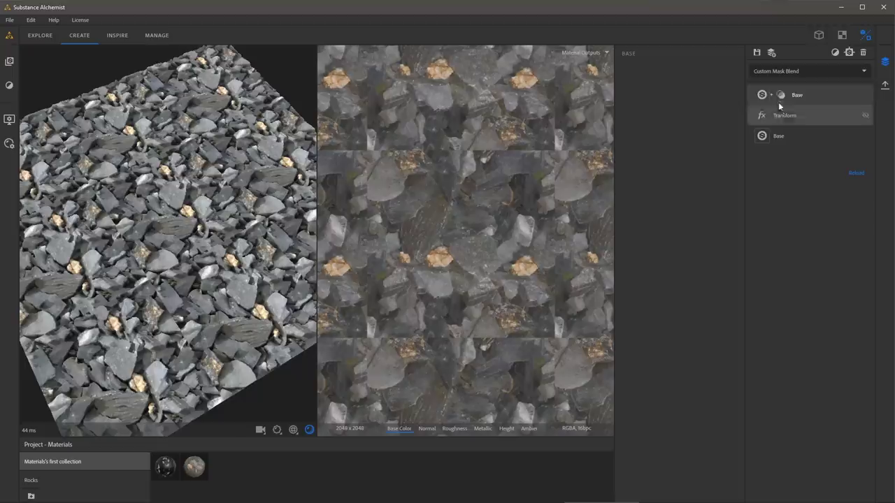
pyautogui.click(780, 96)
pyautogui.click(728, 96)
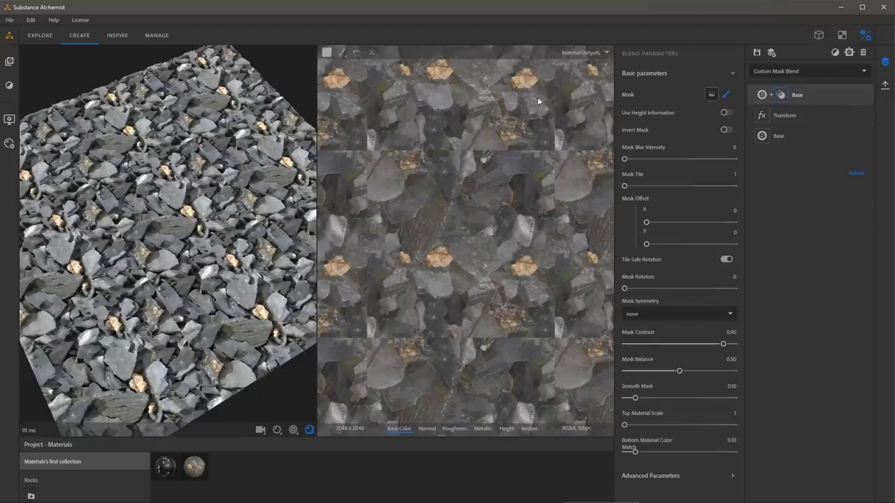
# Paint the blend mask with a size 64 brush, covering the tile's edges and parts of its center with the upper Base layer.
pyautogui.click(342, 52)
pyautogui.moveTo(412, 83); pyautogui.dragTo(480, 86)
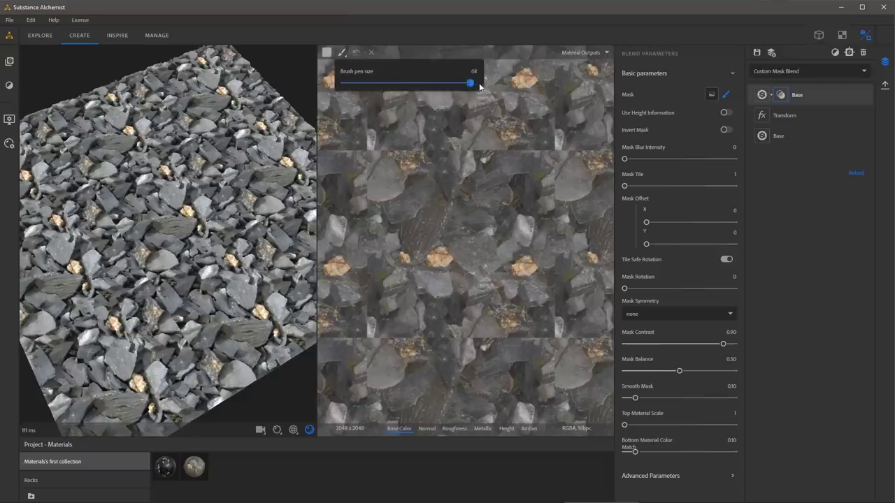
pyautogui.moveTo(490, 156)
pyautogui.mouseDown()
pyautogui.moveTo(528, 150)
pyautogui.moveTo(545, 218)
pyautogui.moveTo(568, 236)
pyautogui.moveTo(581, 221)
pyautogui.moveTo(587, 229)
pyautogui.moveTo(556, 237)
pyautogui.moveTo(538, 286)
pyautogui.moveTo(432, 340)
pyautogui.moveTo(451, 375)
pyautogui.moveTo(452, 353)
pyautogui.moveTo(407, 352)
pyautogui.moveTo(387, 372)
pyautogui.moveTo(404, 351)
pyautogui.moveTo(381, 332)
pyautogui.moveTo(399, 326)
pyautogui.moveTo(380, 303)
pyautogui.moveTo(379, 324)
pyautogui.moveTo(414, 251)
pyautogui.moveTo(449, 224)
pyautogui.moveTo(419, 189)
pyautogui.moveTo(434, 198)
pyautogui.moveTo(447, 262)
pyautogui.moveTo(373, 251)
pyautogui.moveTo(384, 261)
pyautogui.moveTo(518, 271)
pyautogui.moveTo(530, 257)
pyautogui.moveTo(511, 258)
pyautogui.moveTo(514, 266)
pyautogui.moveTo(533, 265)
pyautogui.moveTo(529, 286)
pyautogui.moveTo(518, 264)
pyautogui.moveTo(534, 266)
pyautogui.moveTo(493, 248)
pyautogui.moveTo(514, 242)
pyautogui.moveTo(460, 283)
pyautogui.moveTo(430, 281)
pyautogui.moveTo(453, 251)
pyautogui.mouseUp()
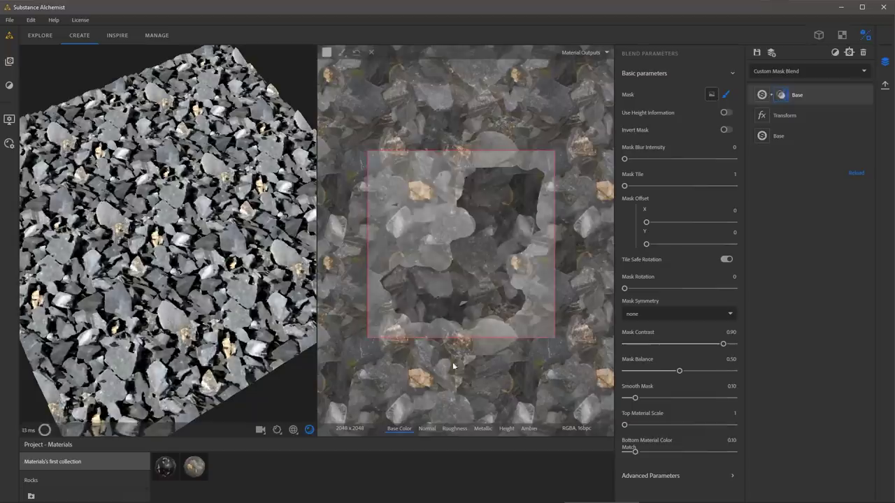
pyautogui.moveTo(456, 194)
pyautogui.mouseDown()
pyautogui.moveTo(465, 170)
pyautogui.moveTo(475, 179)
pyautogui.moveTo(502, 166)
pyautogui.moveTo(494, 183)
pyautogui.moveTo(529, 177)
pyautogui.mouseUp()
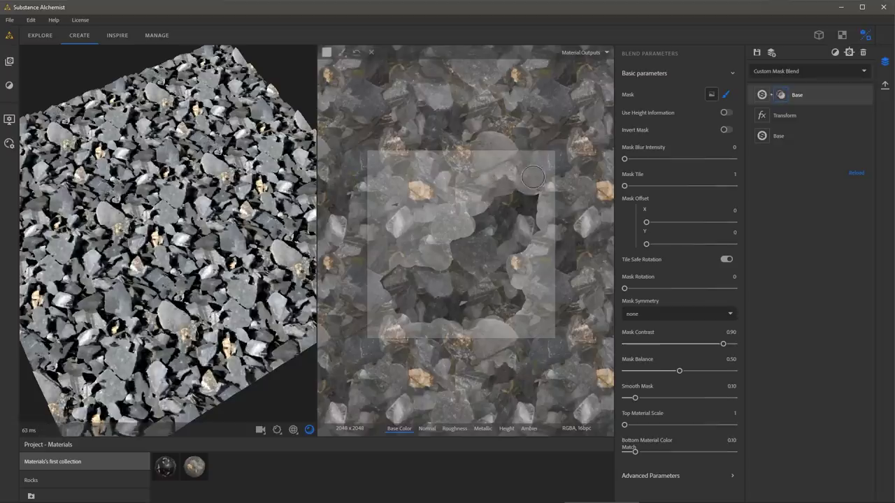
# Set the blend's Mask Blur Intensity to 5.86 and Mask Balance to 0.36.
pyautogui.moveTo(625, 159); pyautogui.dragTo(656, 158)
pyautogui.moveTo(679, 371)
pyautogui.mouseDown()
pyautogui.moveTo(636, 373)
pyautogui.moveTo(663, 372)
pyautogui.mouseUp()
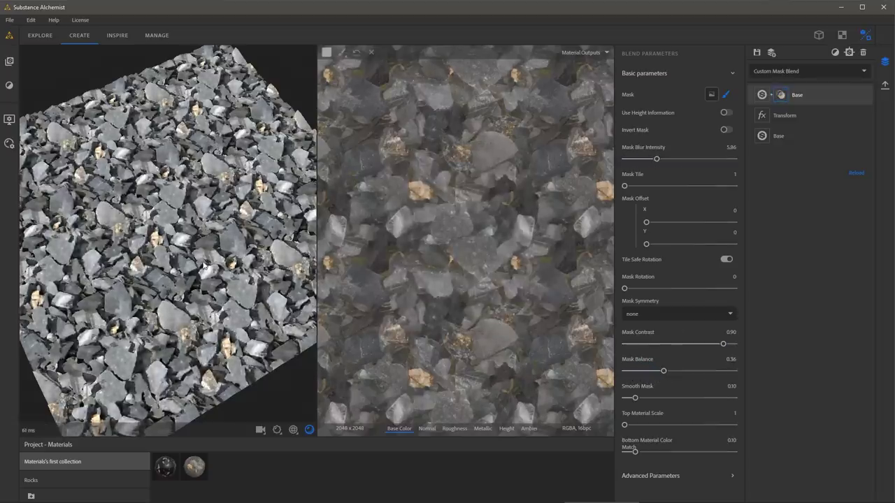
pyautogui.moveTo(203, 266); pyautogui.dragTo(201, 289)
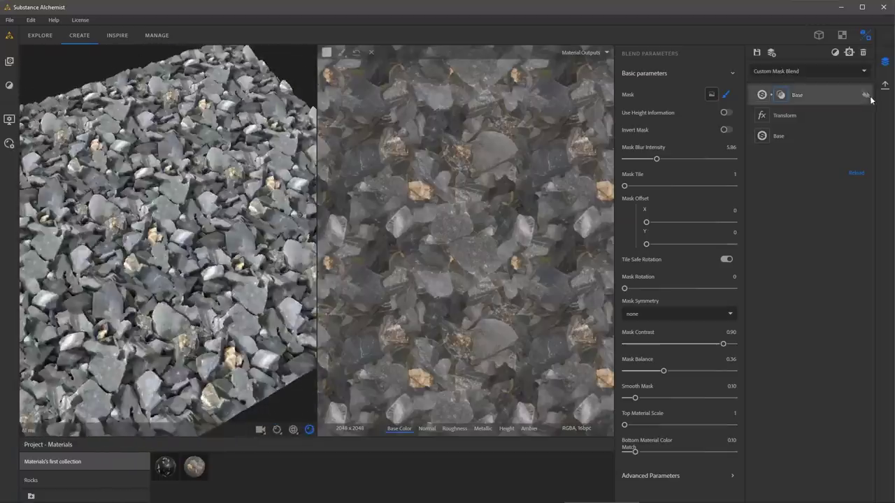
# Compare the tiling with and without the upper Base and Transform layers by toggling their visibility.
pyautogui.click(864, 94)
pyautogui.click(867, 116)
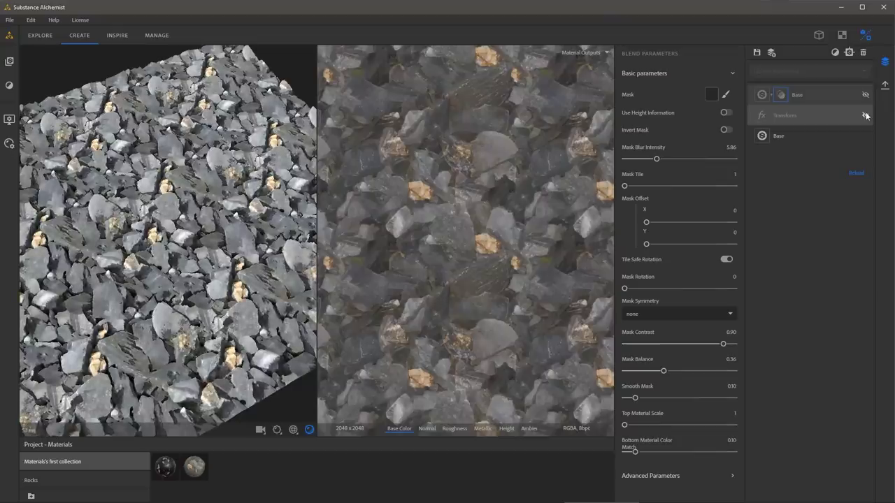
pyautogui.click(866, 115)
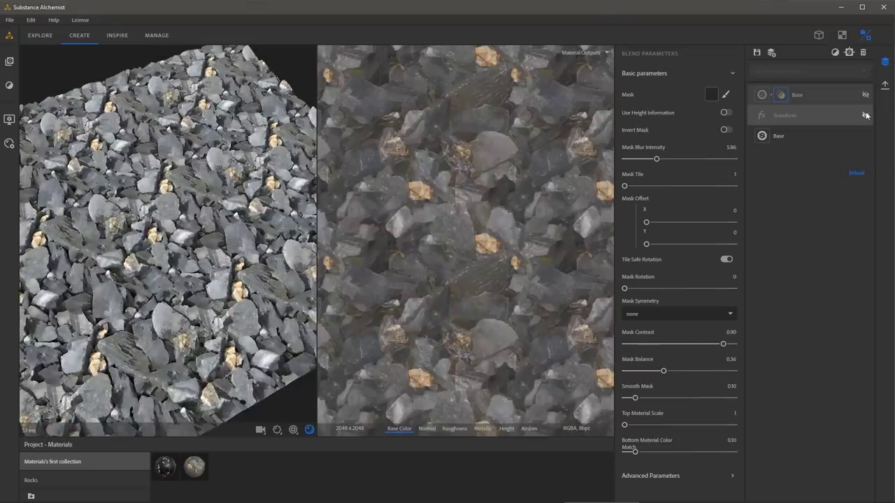
pyautogui.click(866, 95)
pyautogui.click(866, 94)
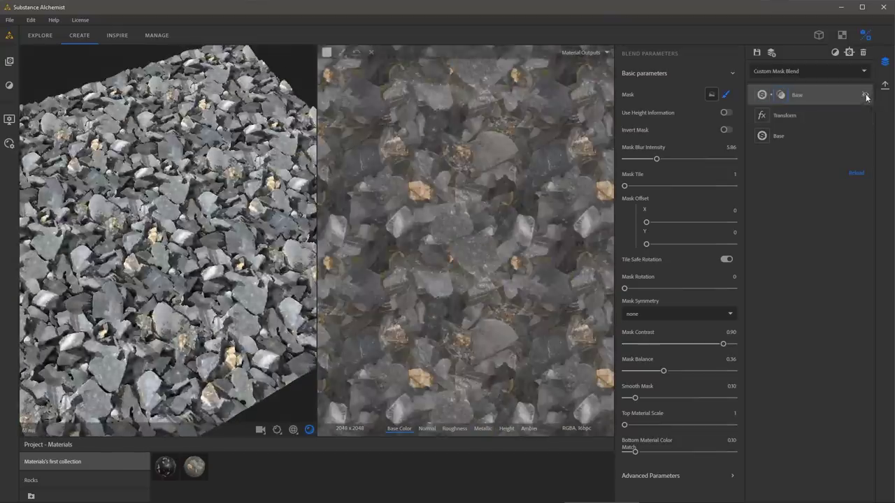
pyautogui.click(867, 116)
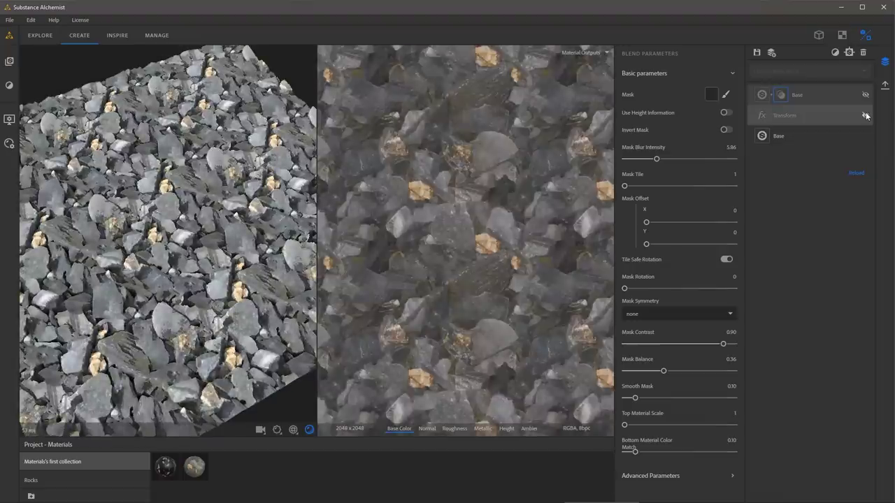
pyautogui.click(867, 115)
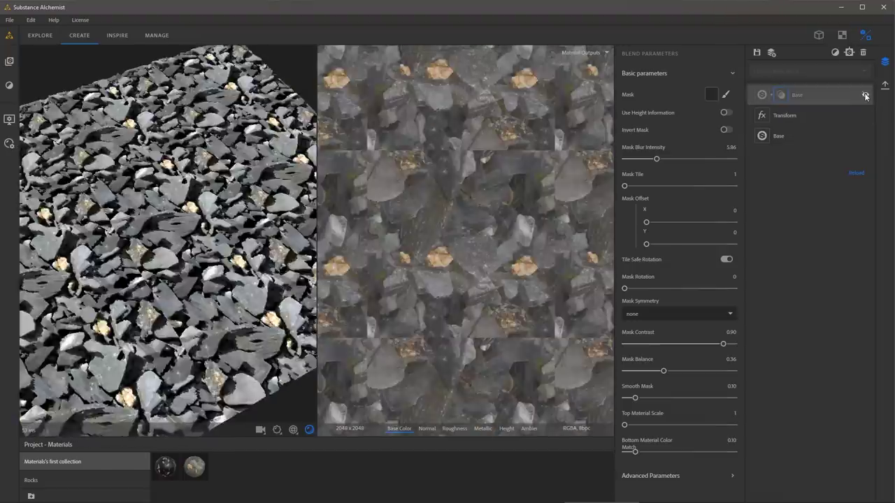
pyautogui.click(866, 94)
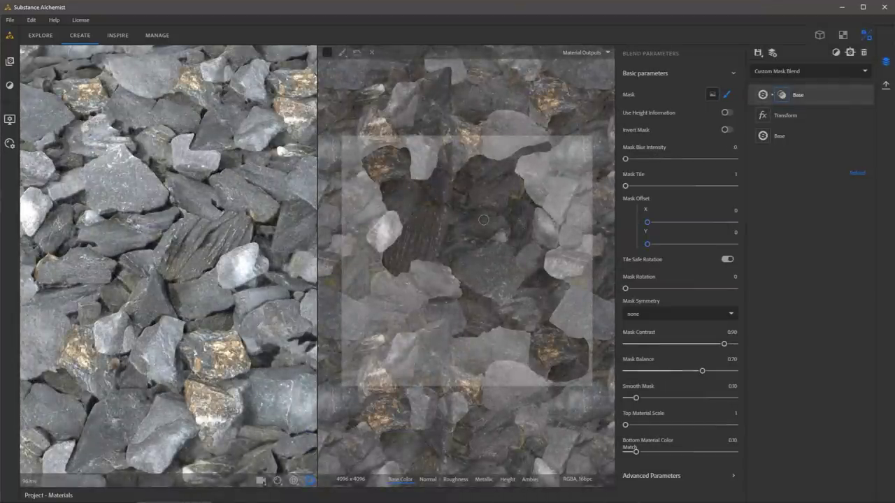
pyautogui.scroll(3, 472, 305)
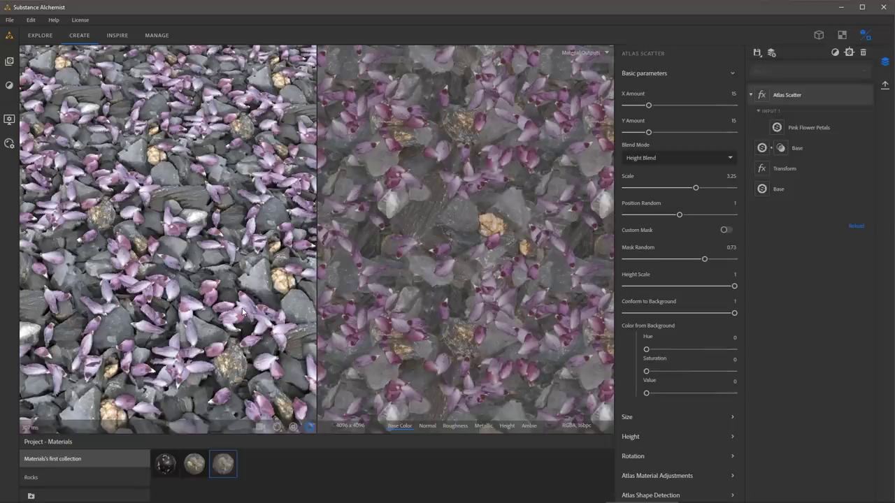
pyautogui.keyDown('shift'); pyautogui.moveTo(243, 312); pyautogui.dragTo(211, 316, button='right'); pyautogui.keyUp('shift')
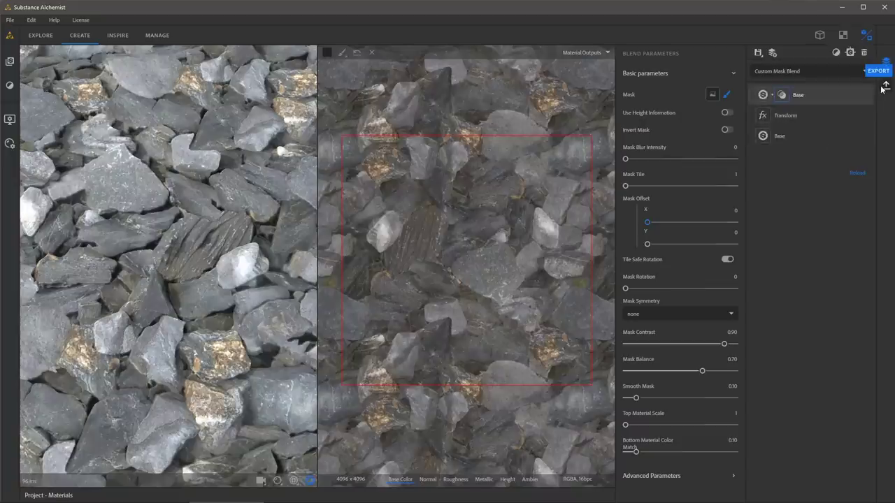
# Prepare an export of the current rock material with the format set to Substance archive (.sbsar).
pyautogui.click(885, 84)
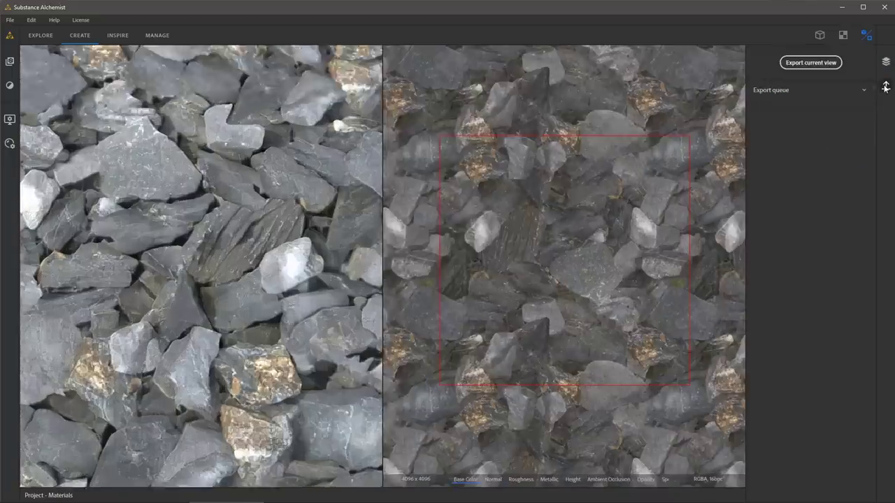
pyautogui.click(811, 63)
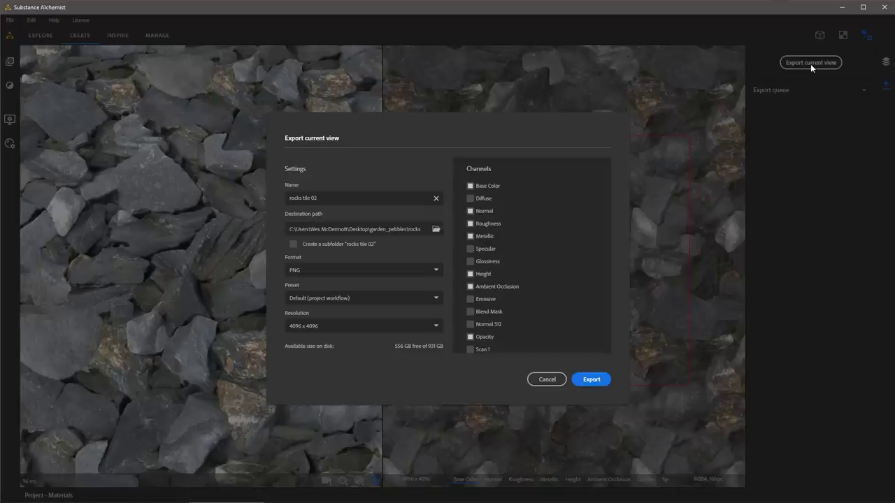
pyautogui.click(439, 271)
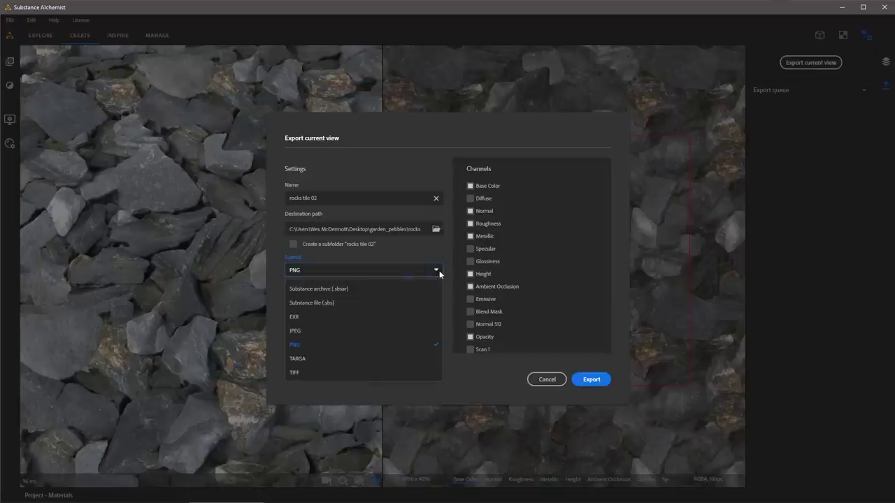
pyautogui.click(343, 287)
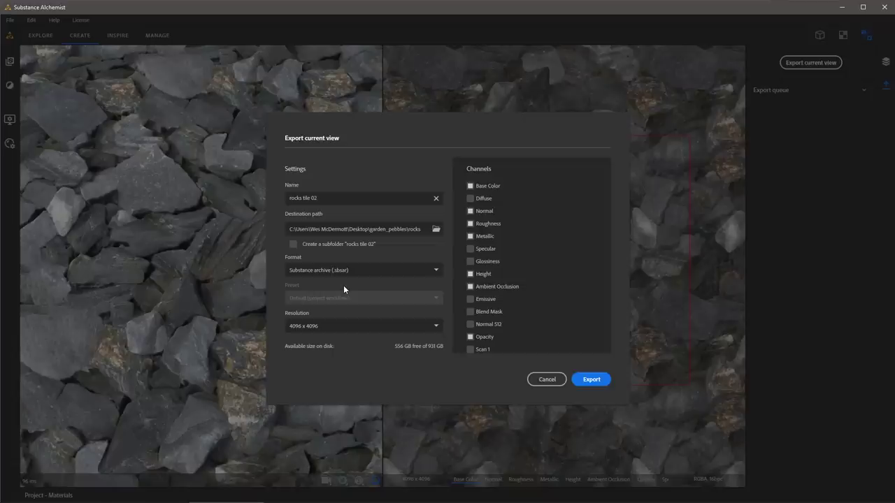